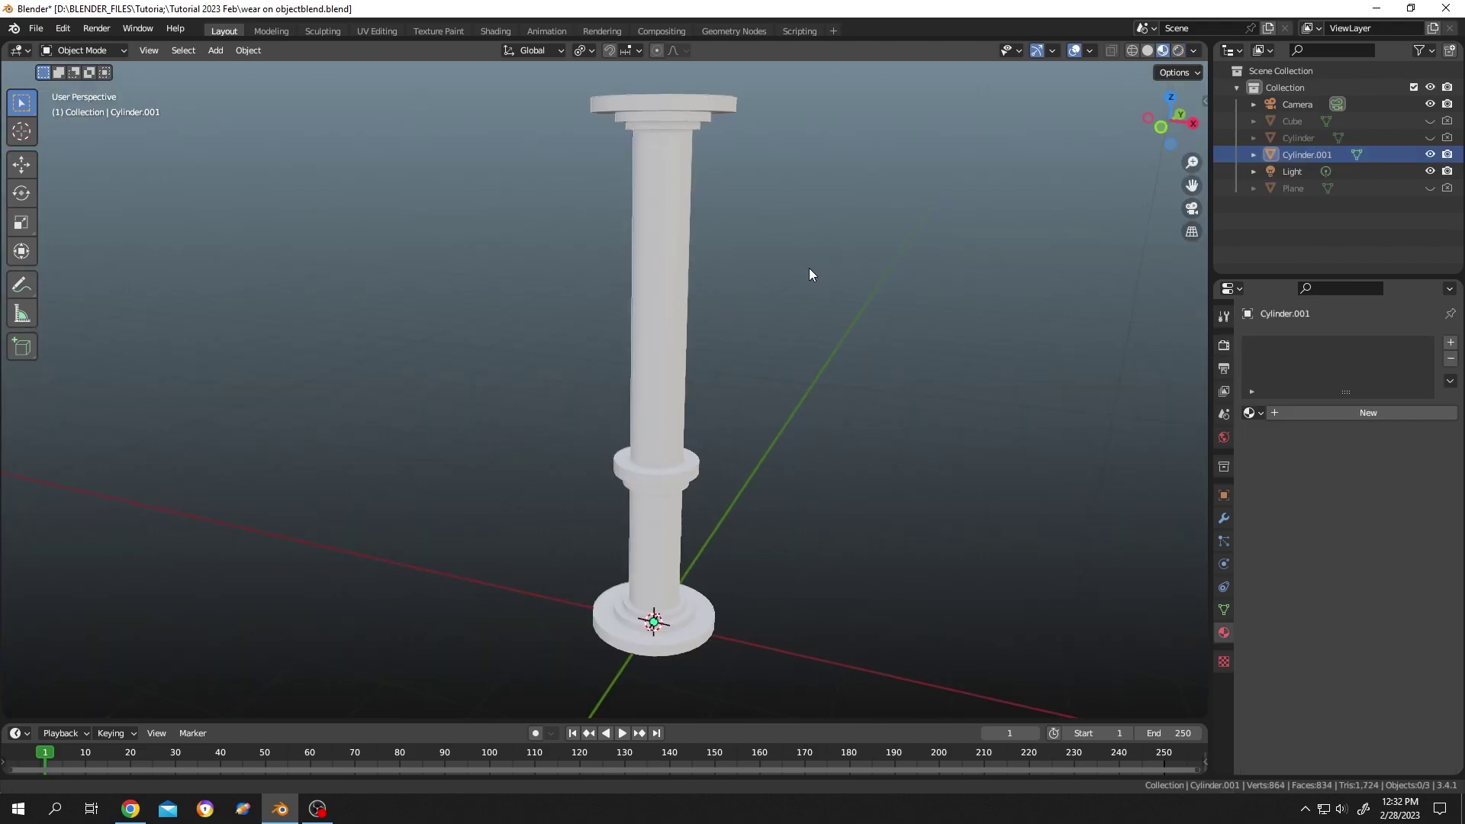
Add a new material to the pillar and name it 'Worn Out Pillar'.
scroll(809, 273, up, 1)
scroll(839, 412, up, 1)
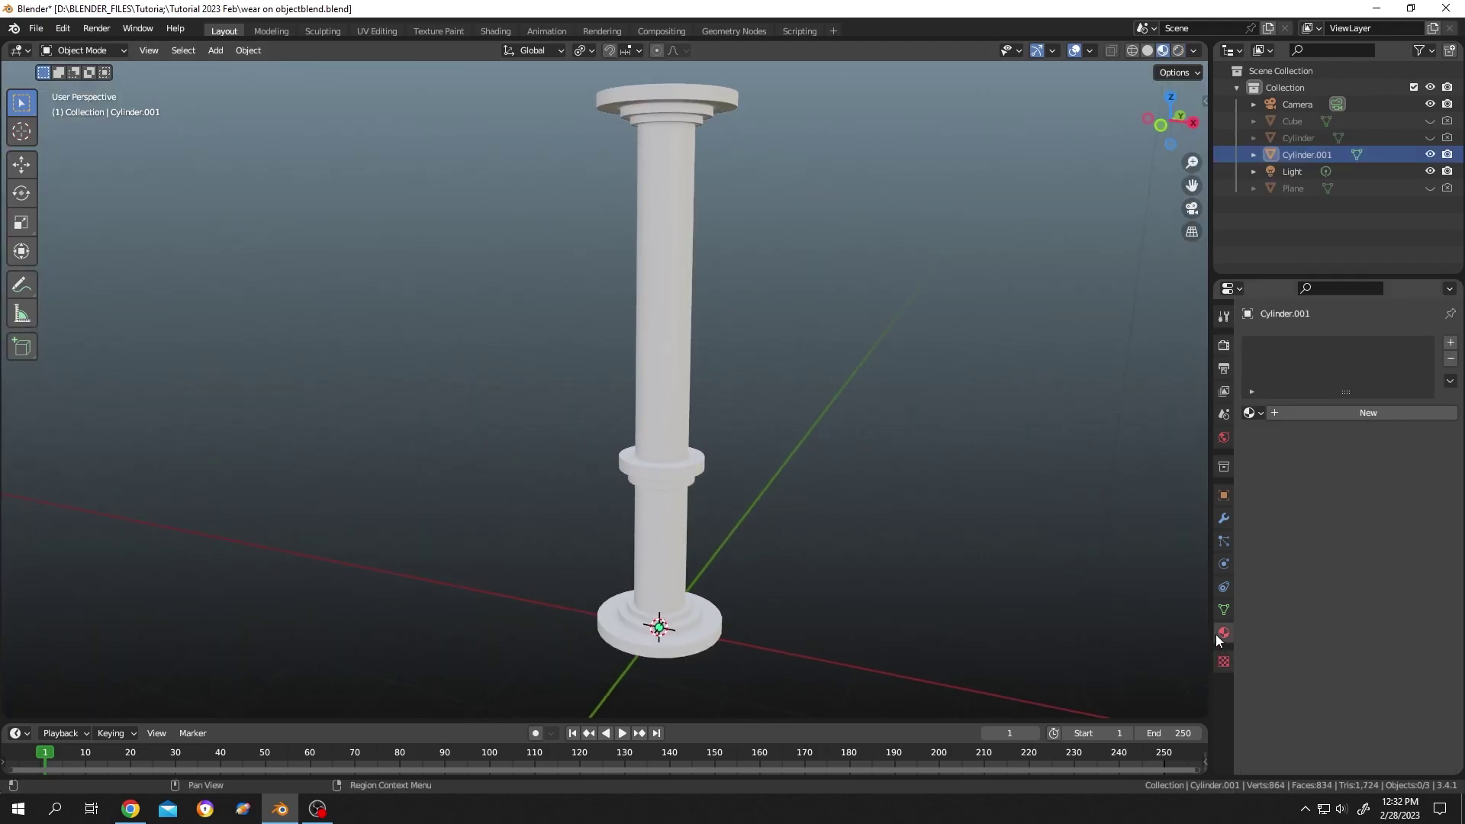
click(1373, 410)
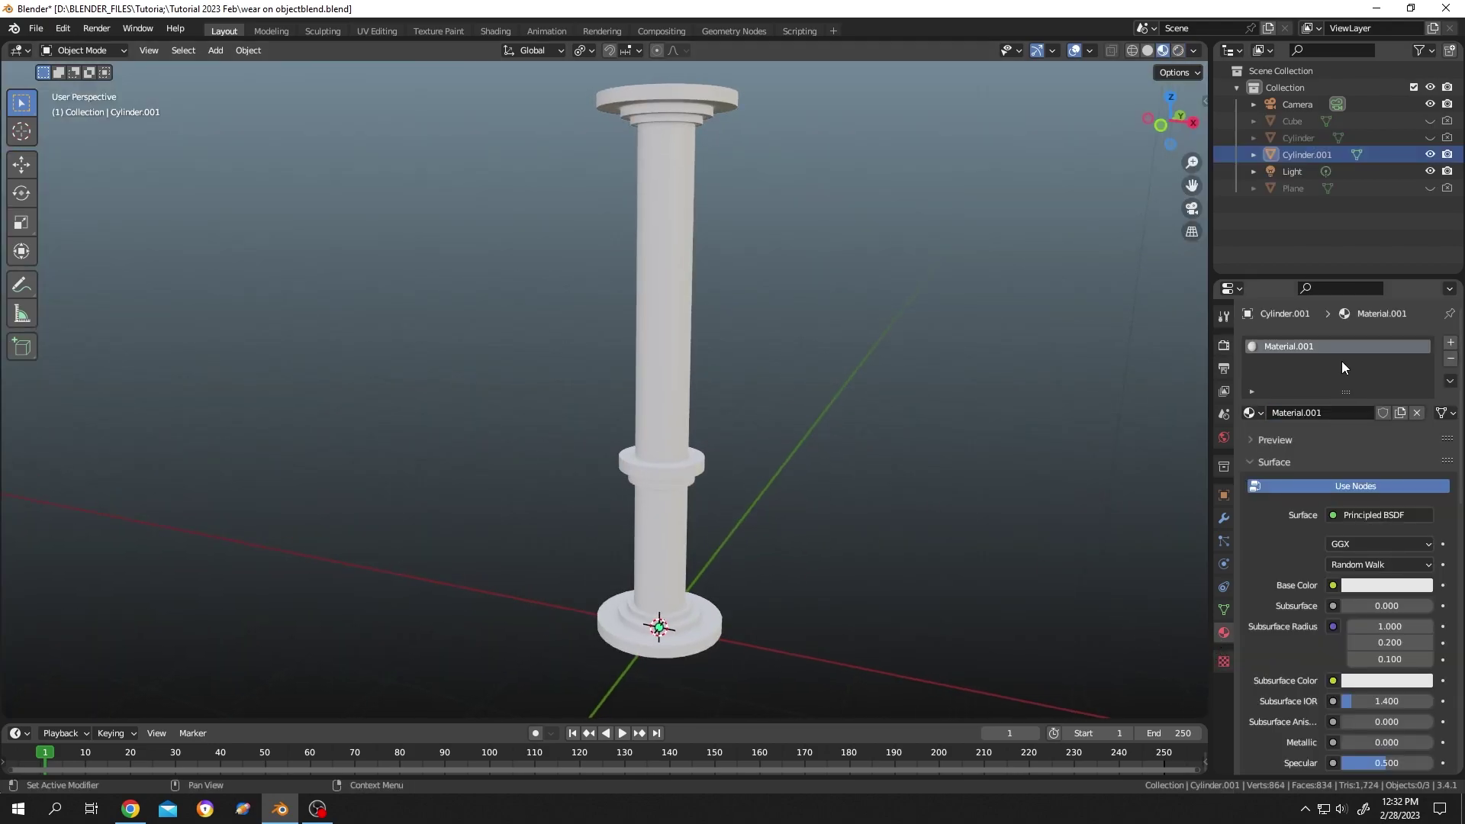
double_click(1303, 345)
text(Worn Out Pillar)
key(Return)
Switch to the Shading workspace with Material Preview and bring the shader nodes into view.
click(495, 30)
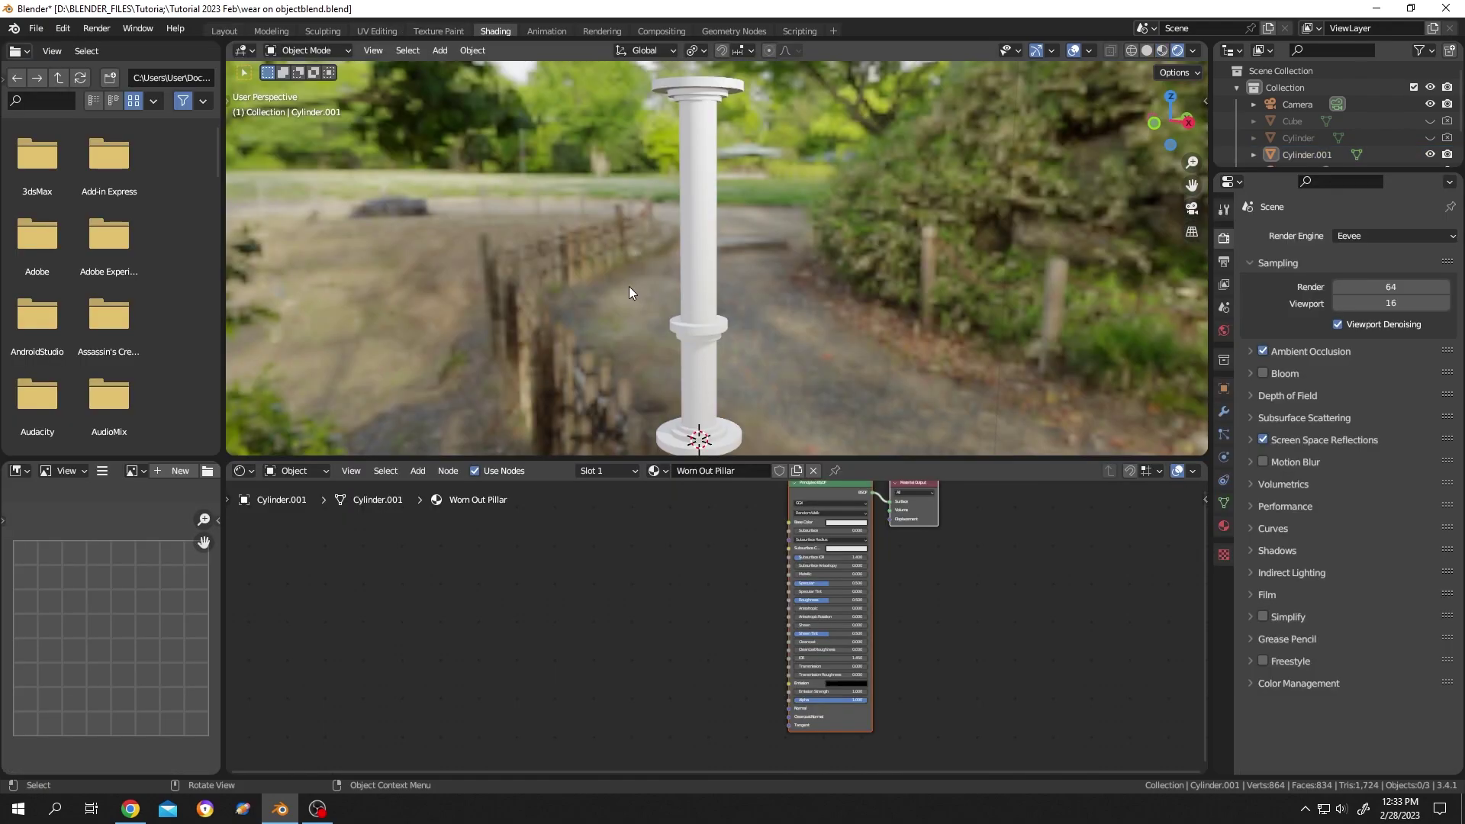
click(1159, 50)
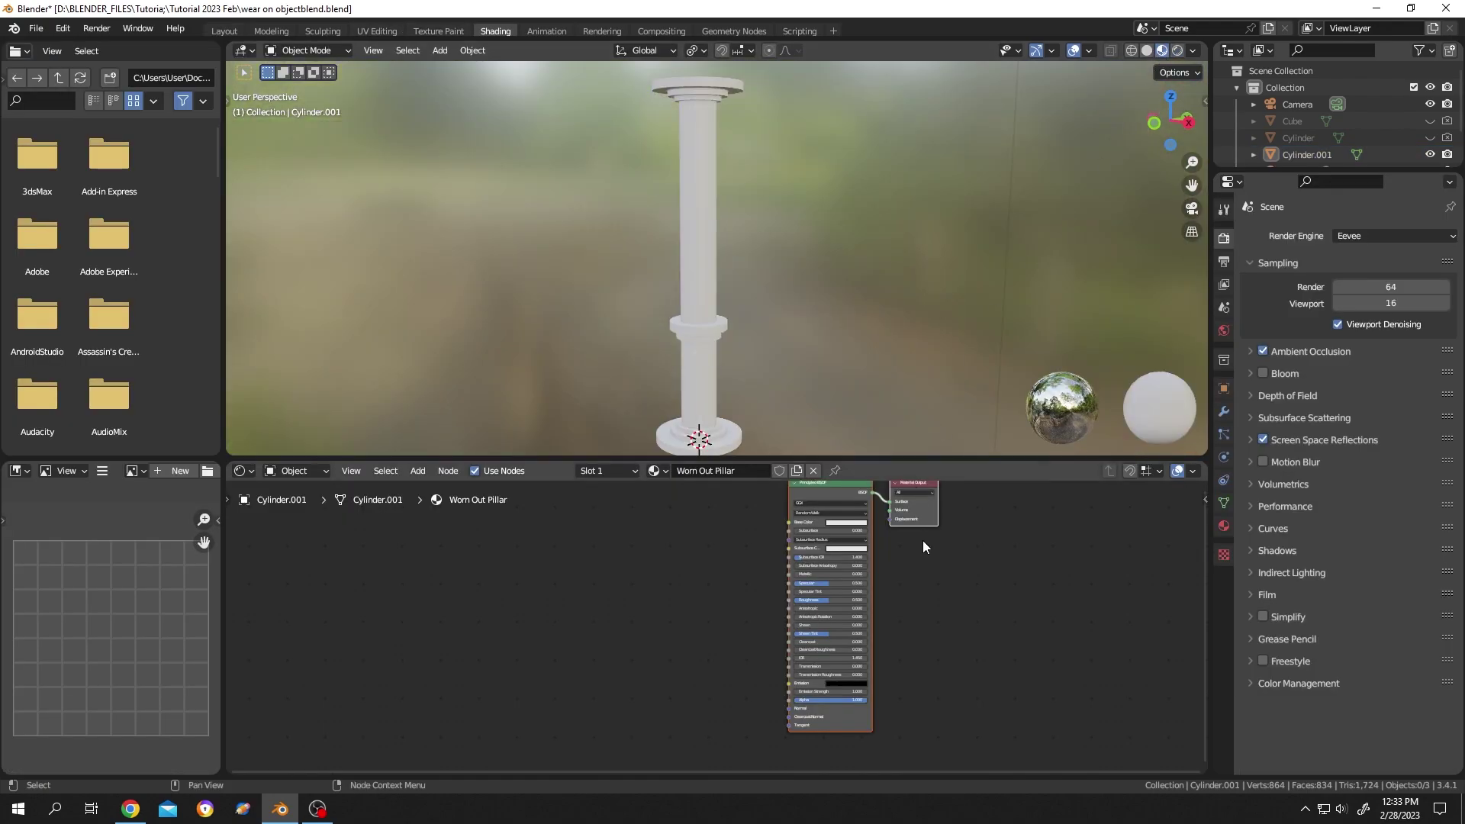
scroll(923, 541, up, 2)
shift+middle_drag(998, 566, 902, 665)
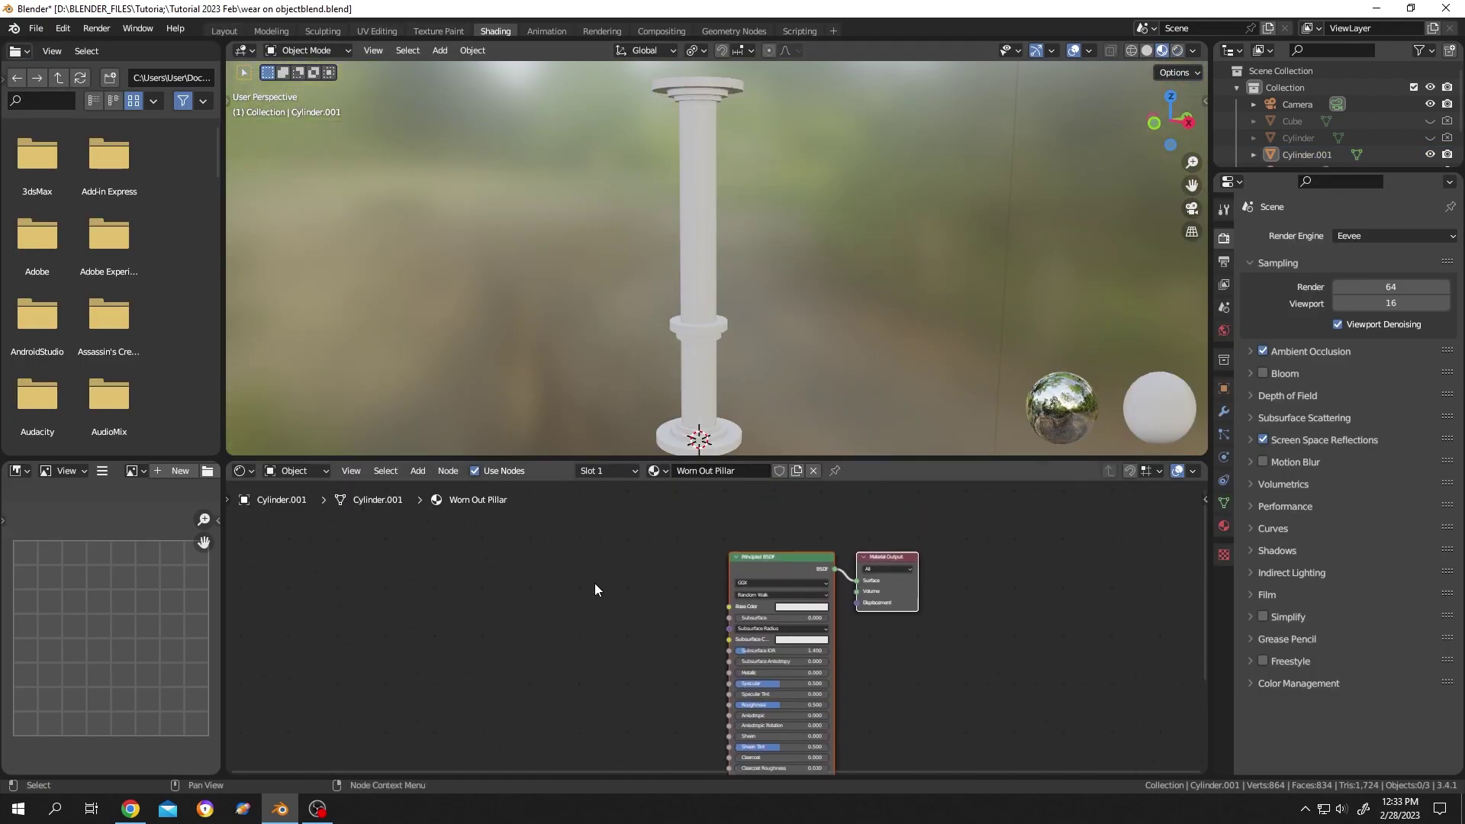
Add a Noise Texture node and place a duplicate of it above.
key(shift+a)
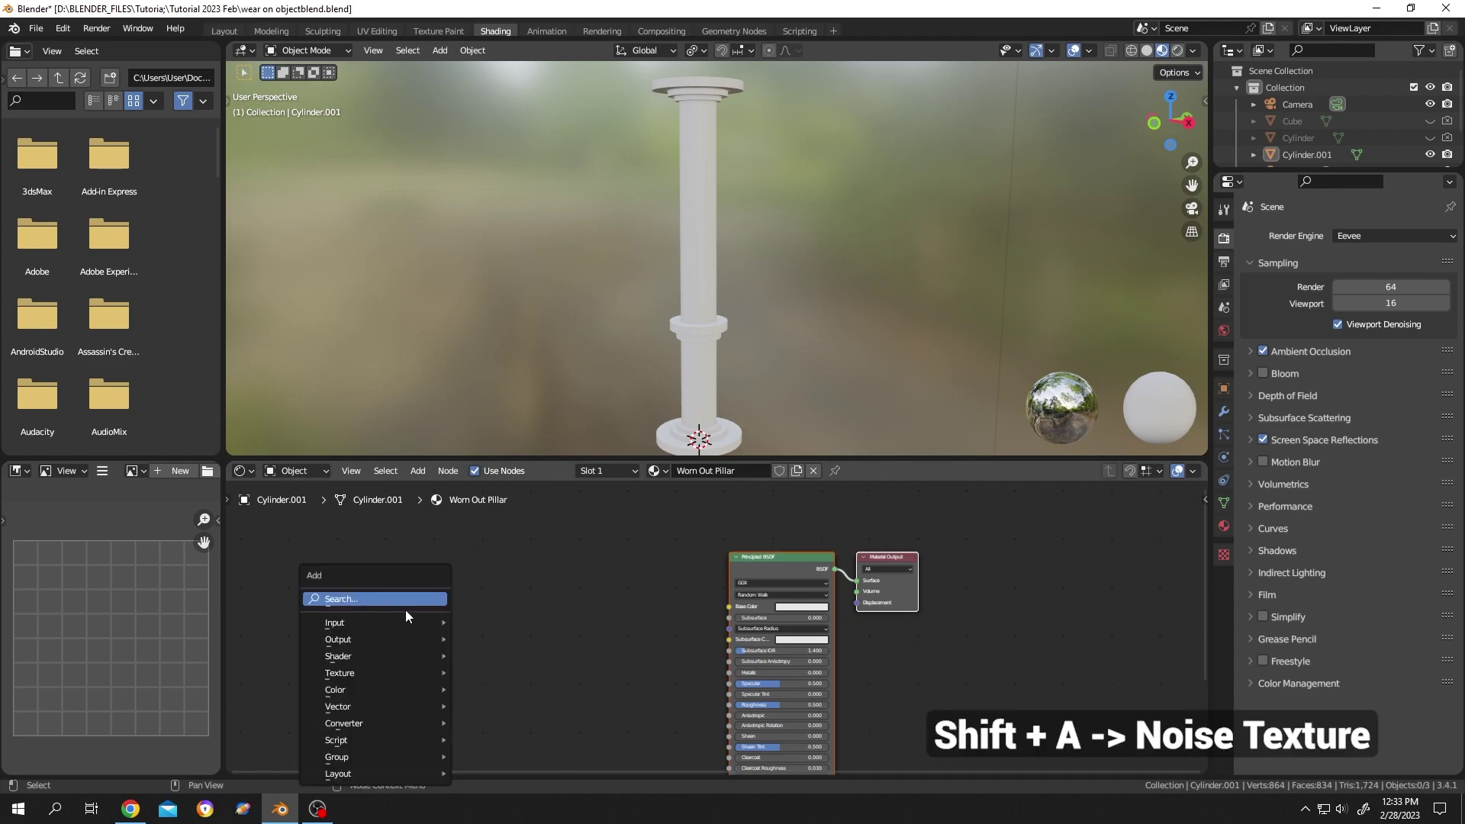
click(360, 600)
text(n)
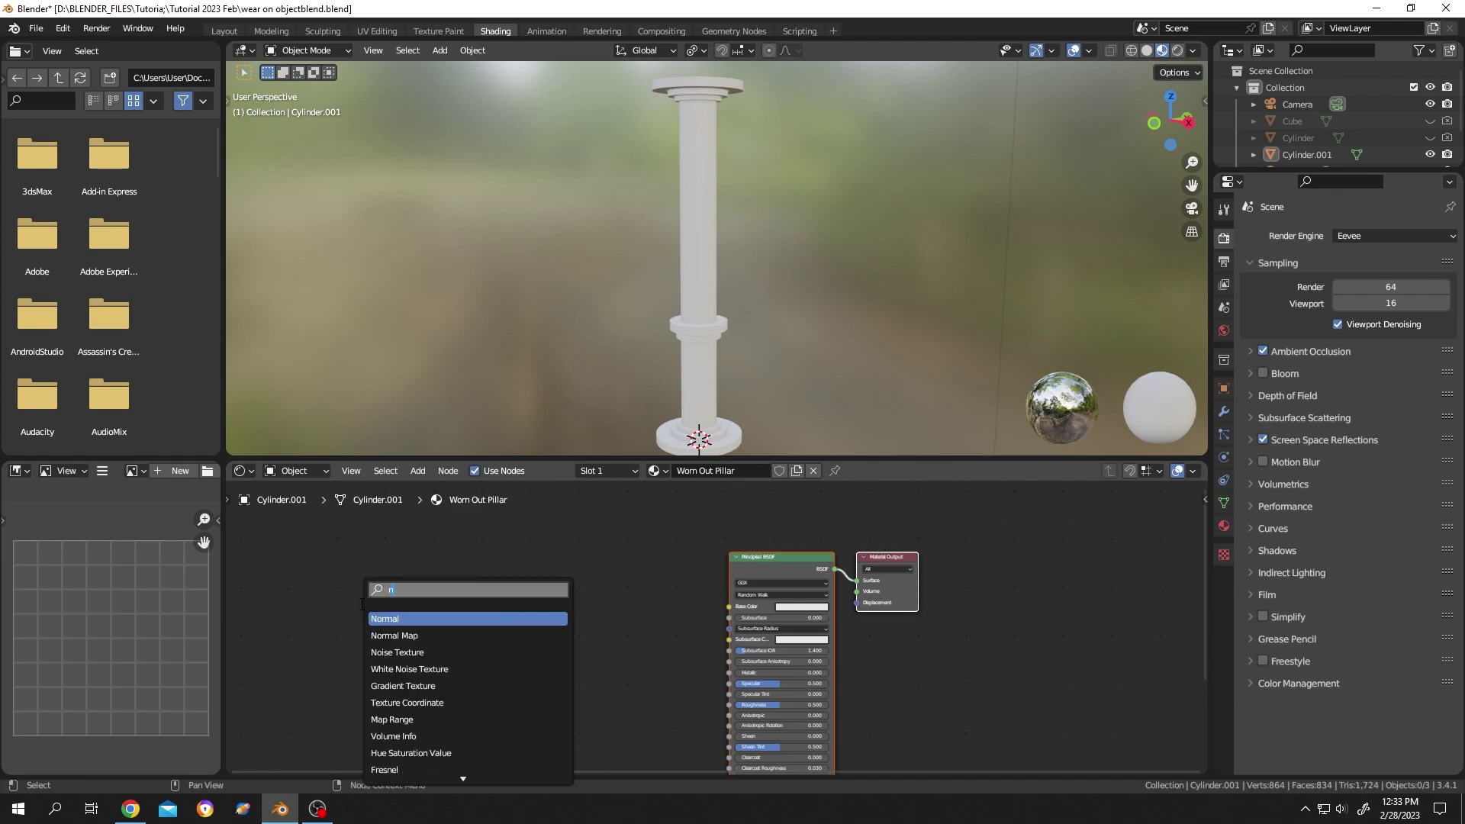
text(oise)
key(Return)
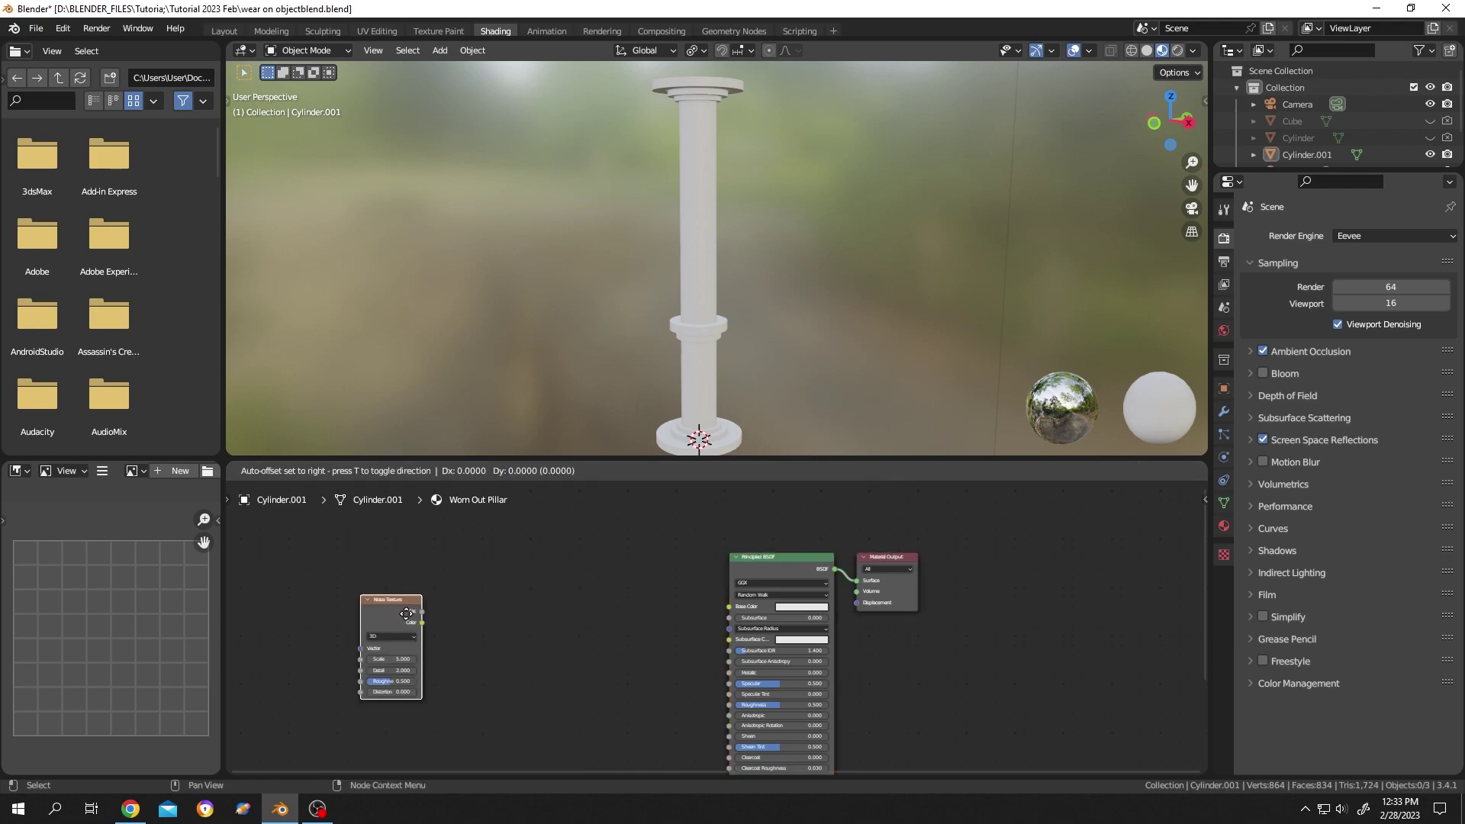
click(429, 698)
key(shift+d)
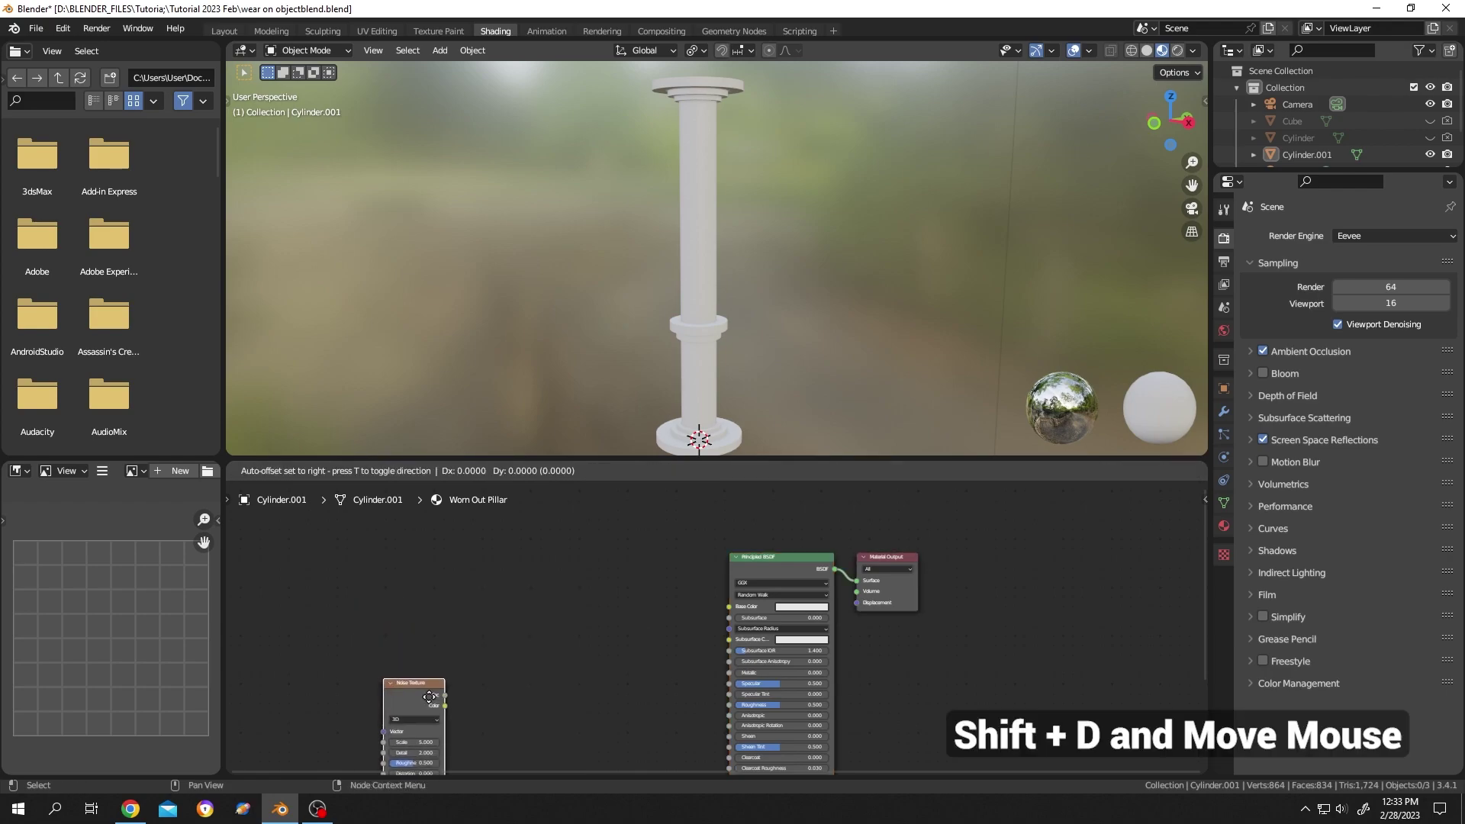
click(482, 543)
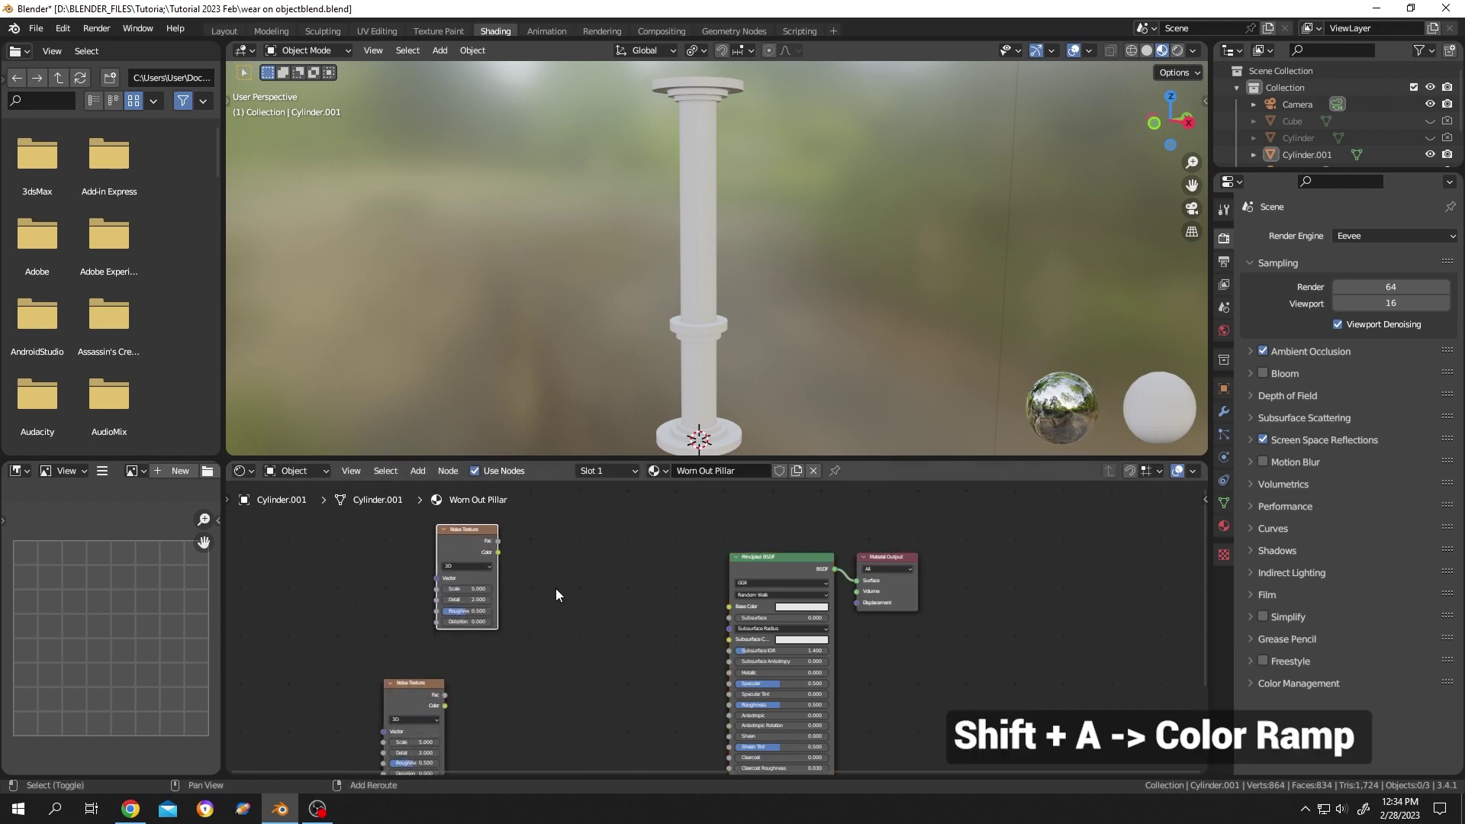
Add a ColorRamp node beside the lower Noise Texture.
key(shift+a)
click(556, 588)
text(colo)
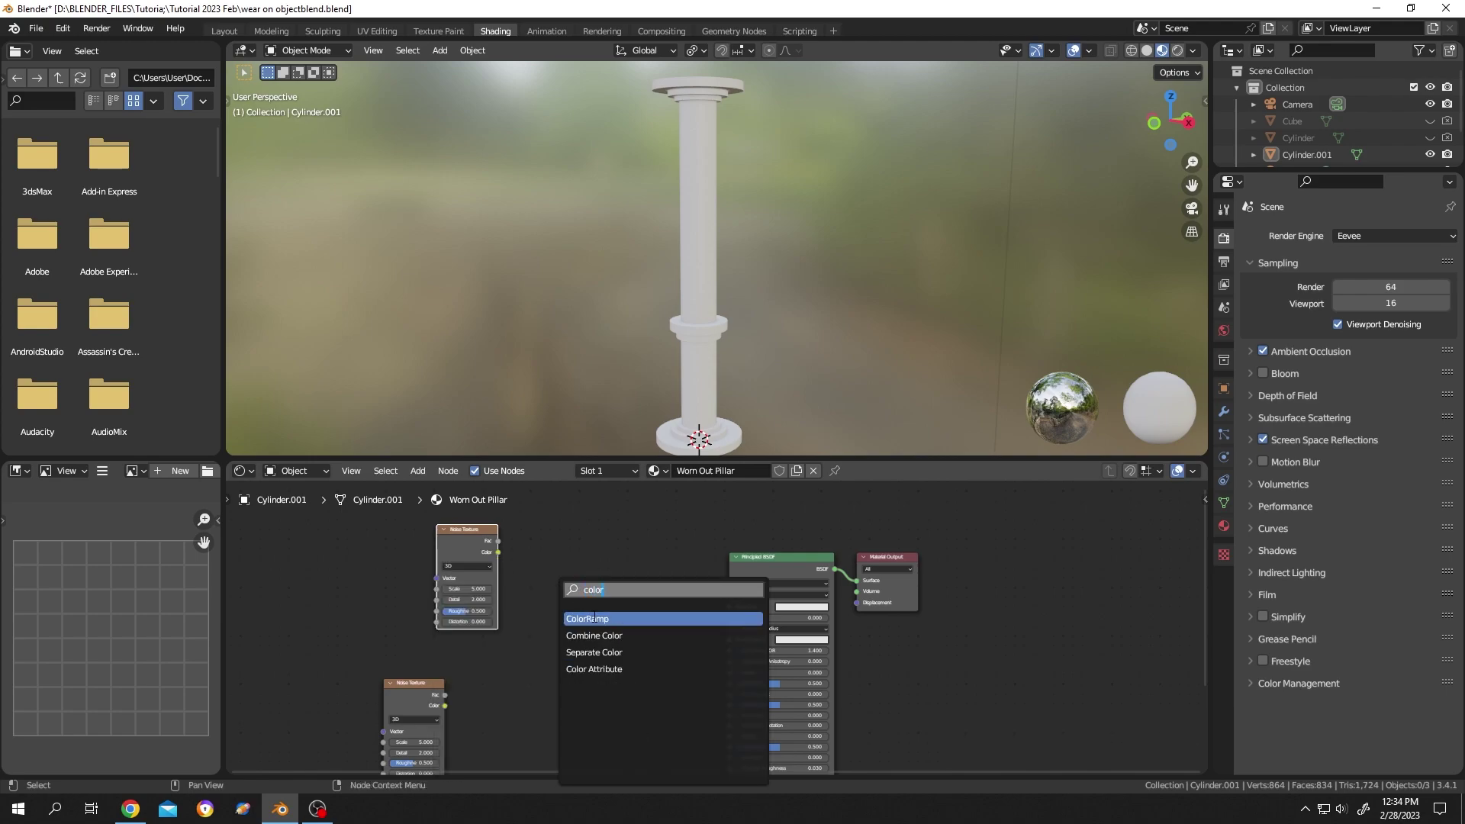
text(r)
click(594, 618)
click(543, 670)
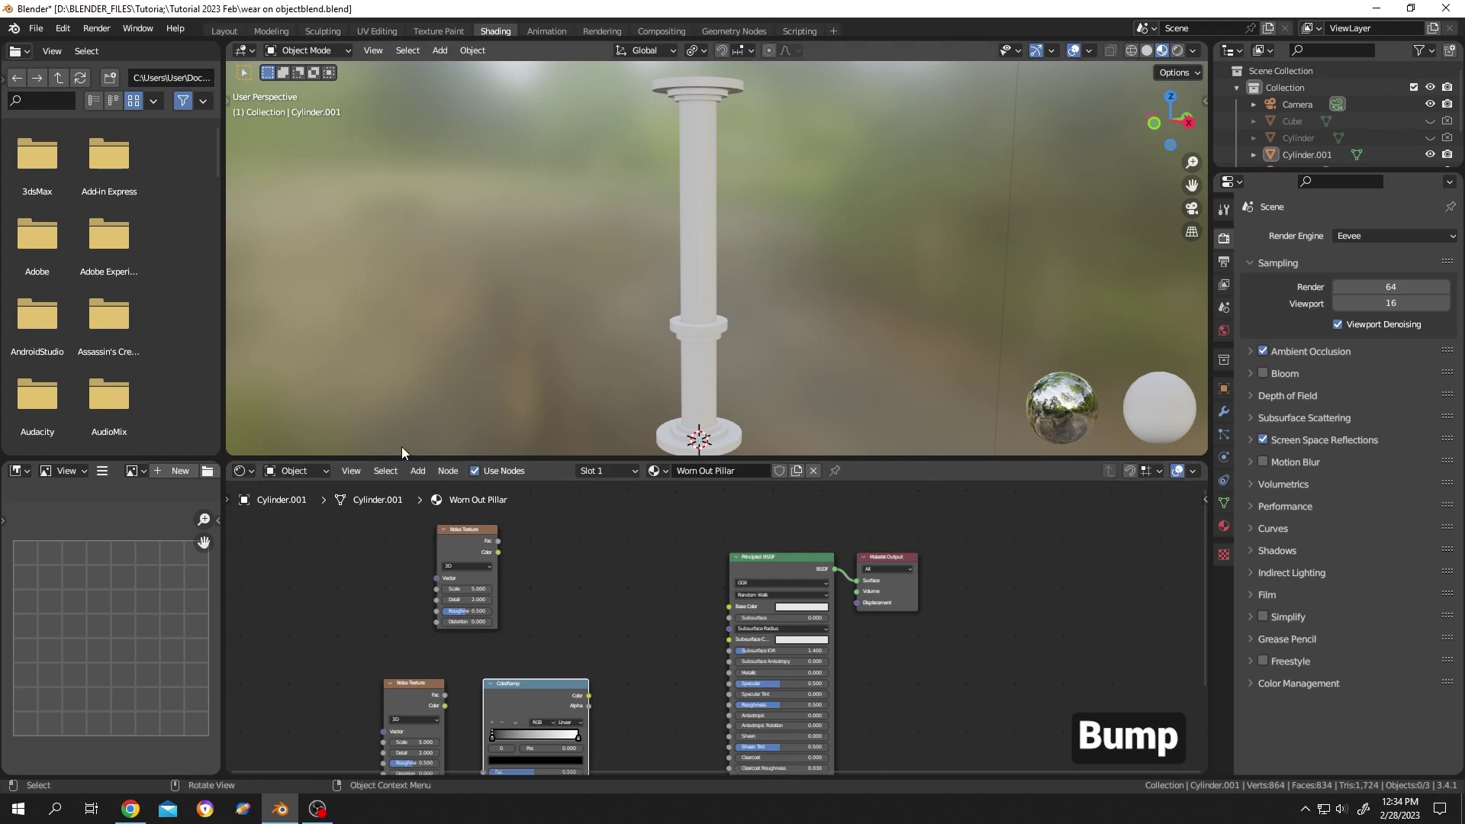
Add a Bump node between the other nodes.
key(shift+a)
click(458, 490)
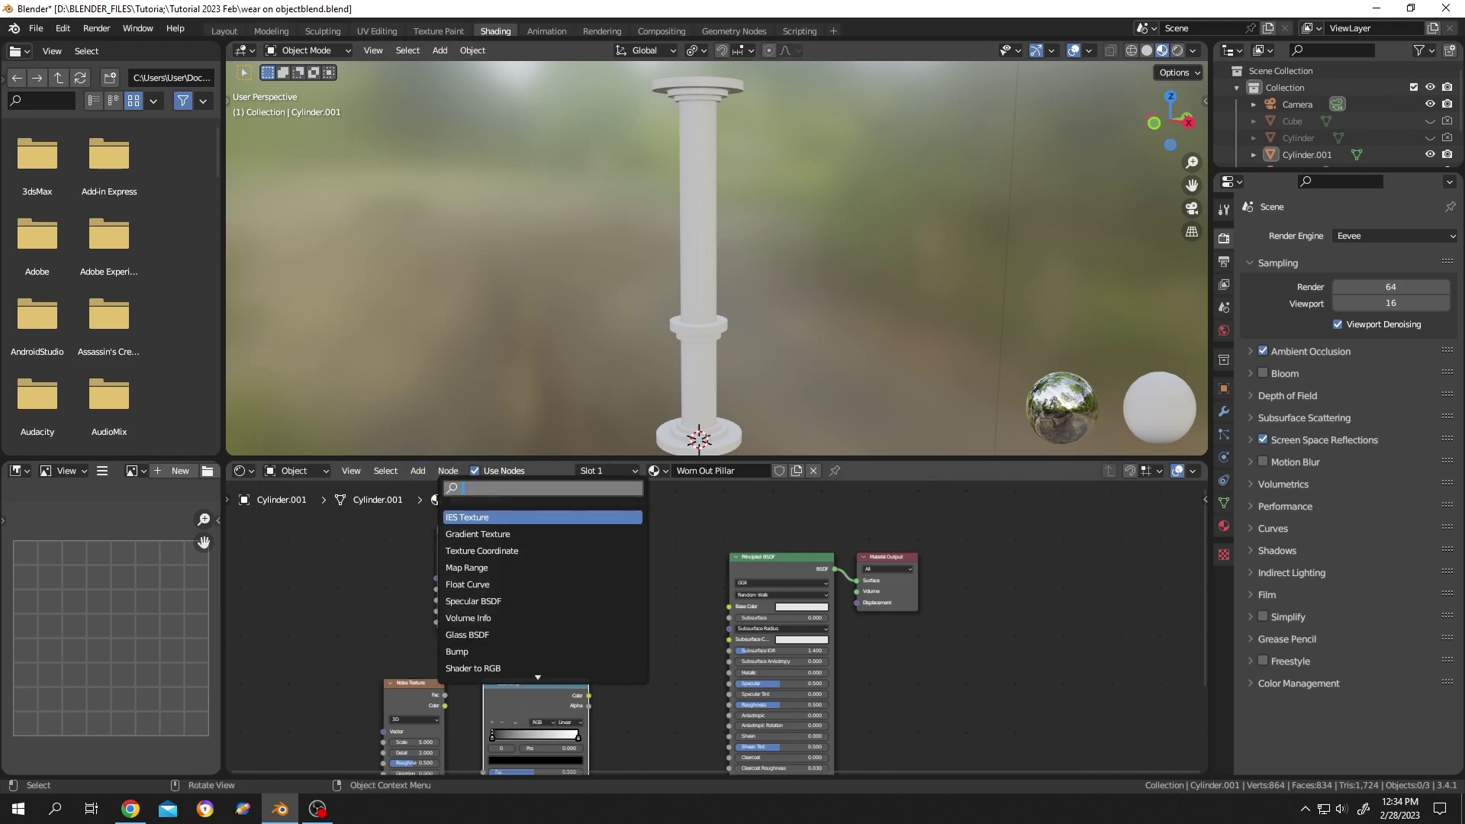
text(bump)
click(470, 519)
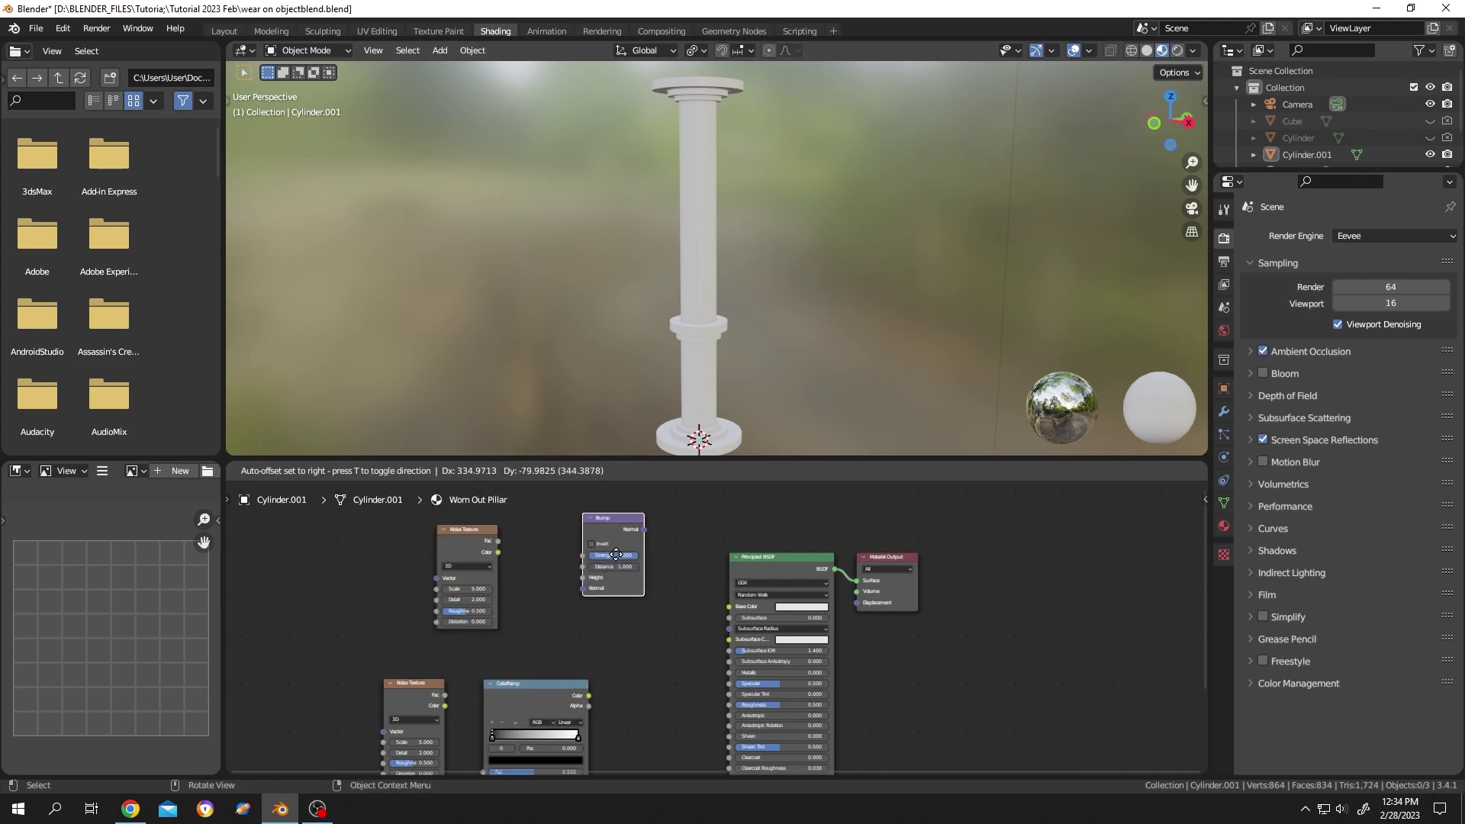
click(483, 618)
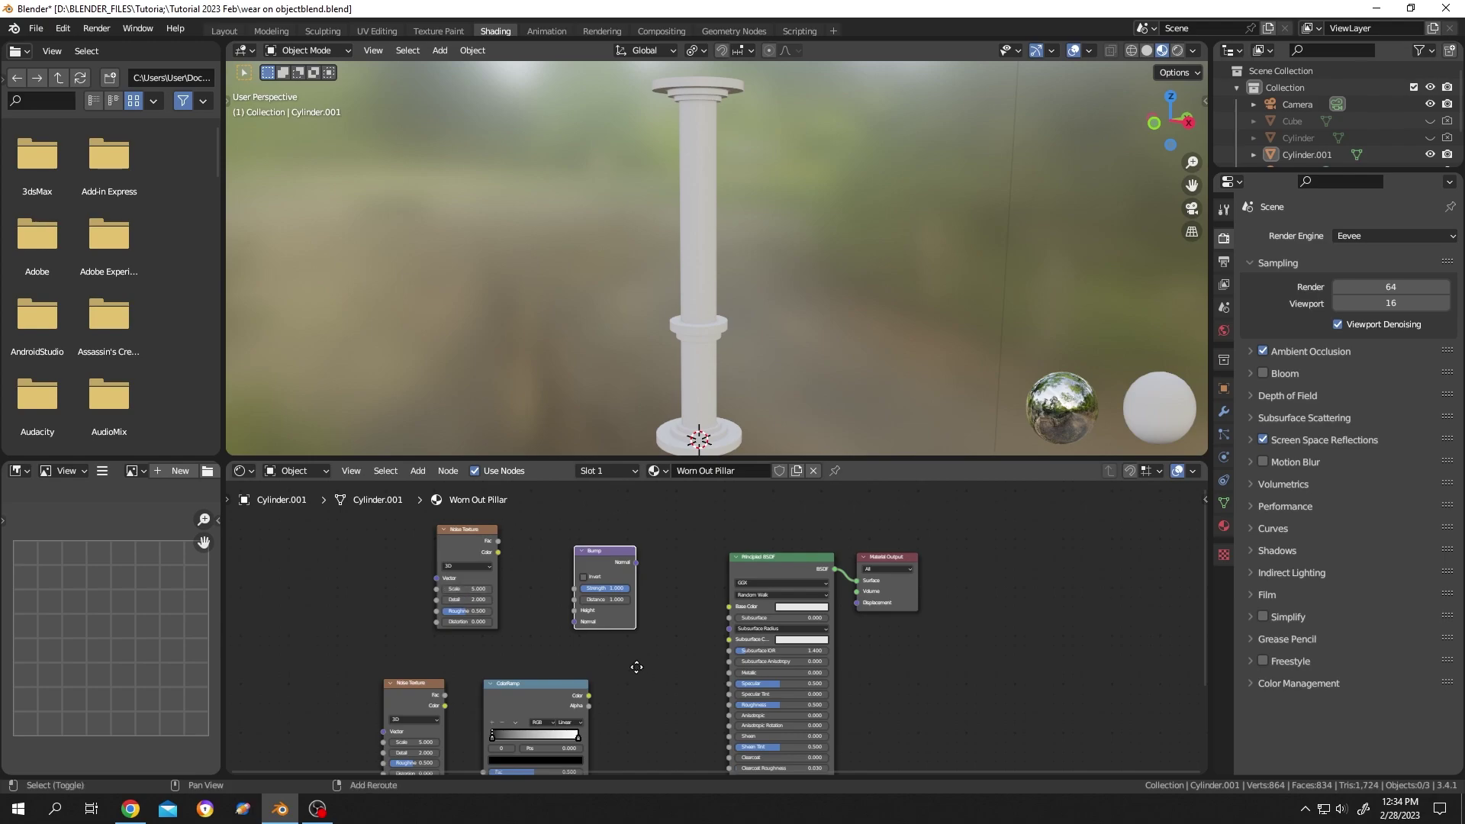
Wire the lower Noise Texture Fac through the ColorRamp into the Principled BSDF, moving the black stop to 0.335.
shift+scroll(633, 662, down, 1)
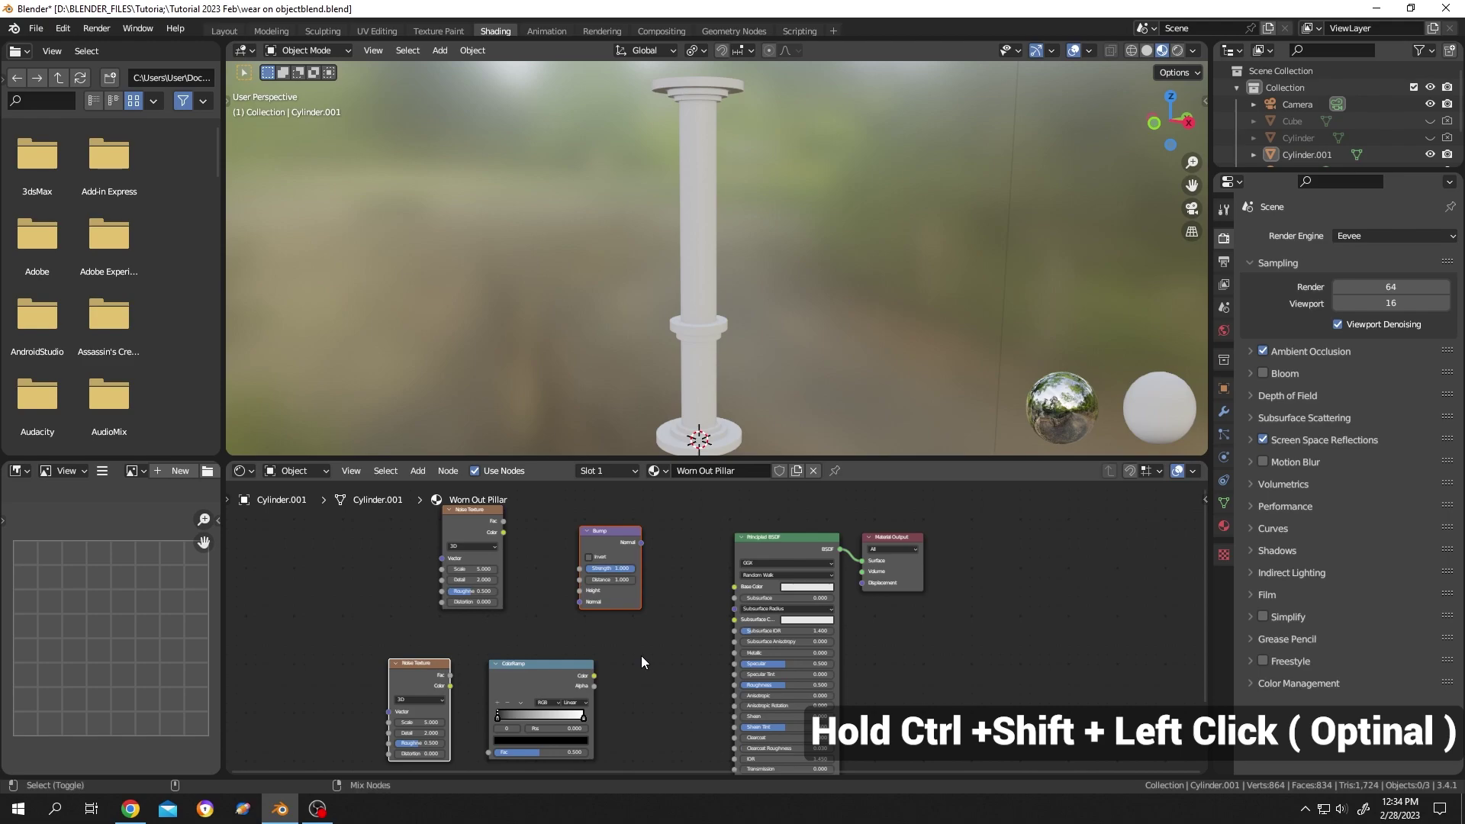
ctrl+shift+click(447, 667)
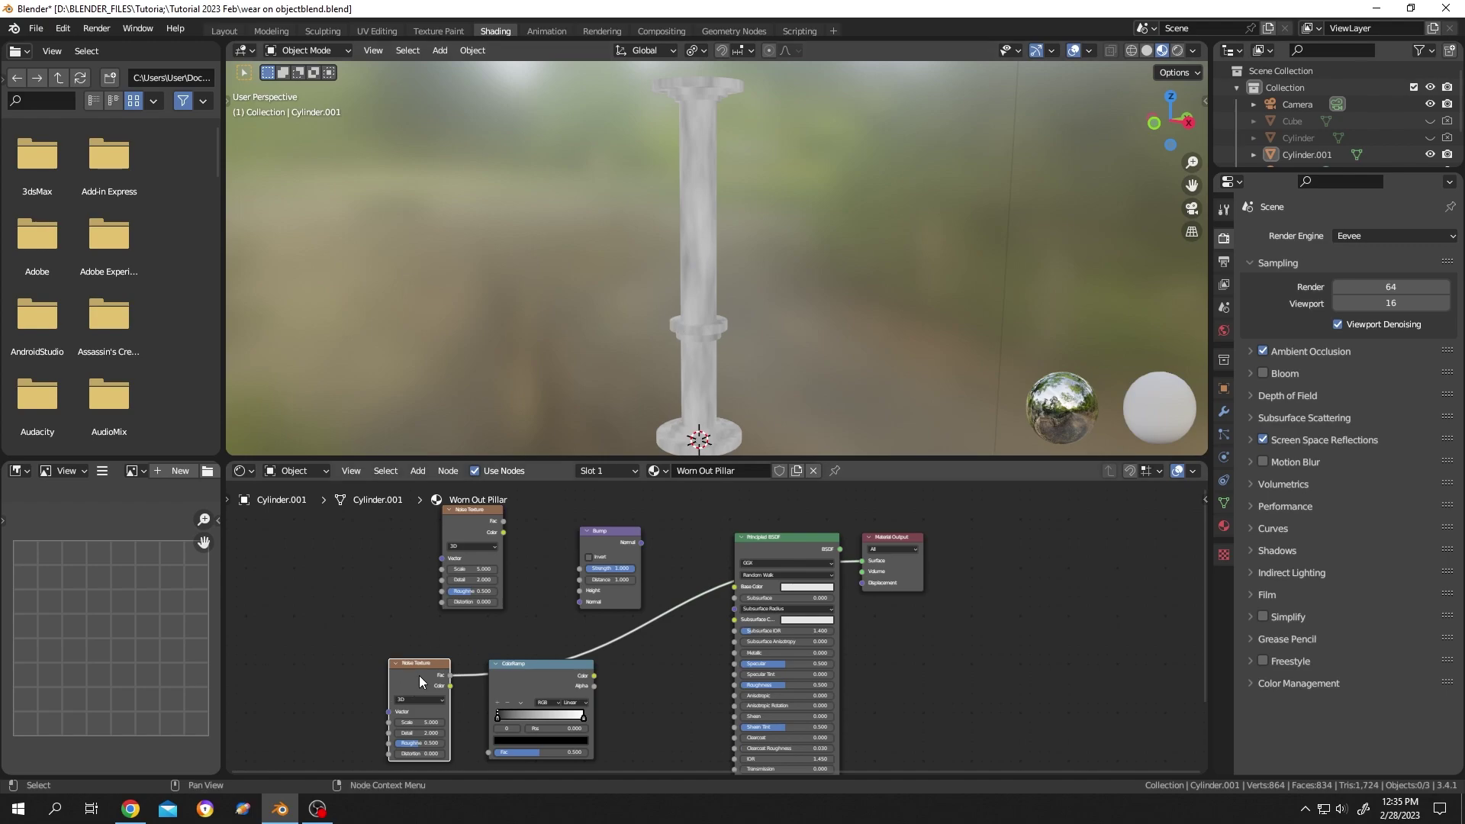
scroll(618, 715, up, 4)
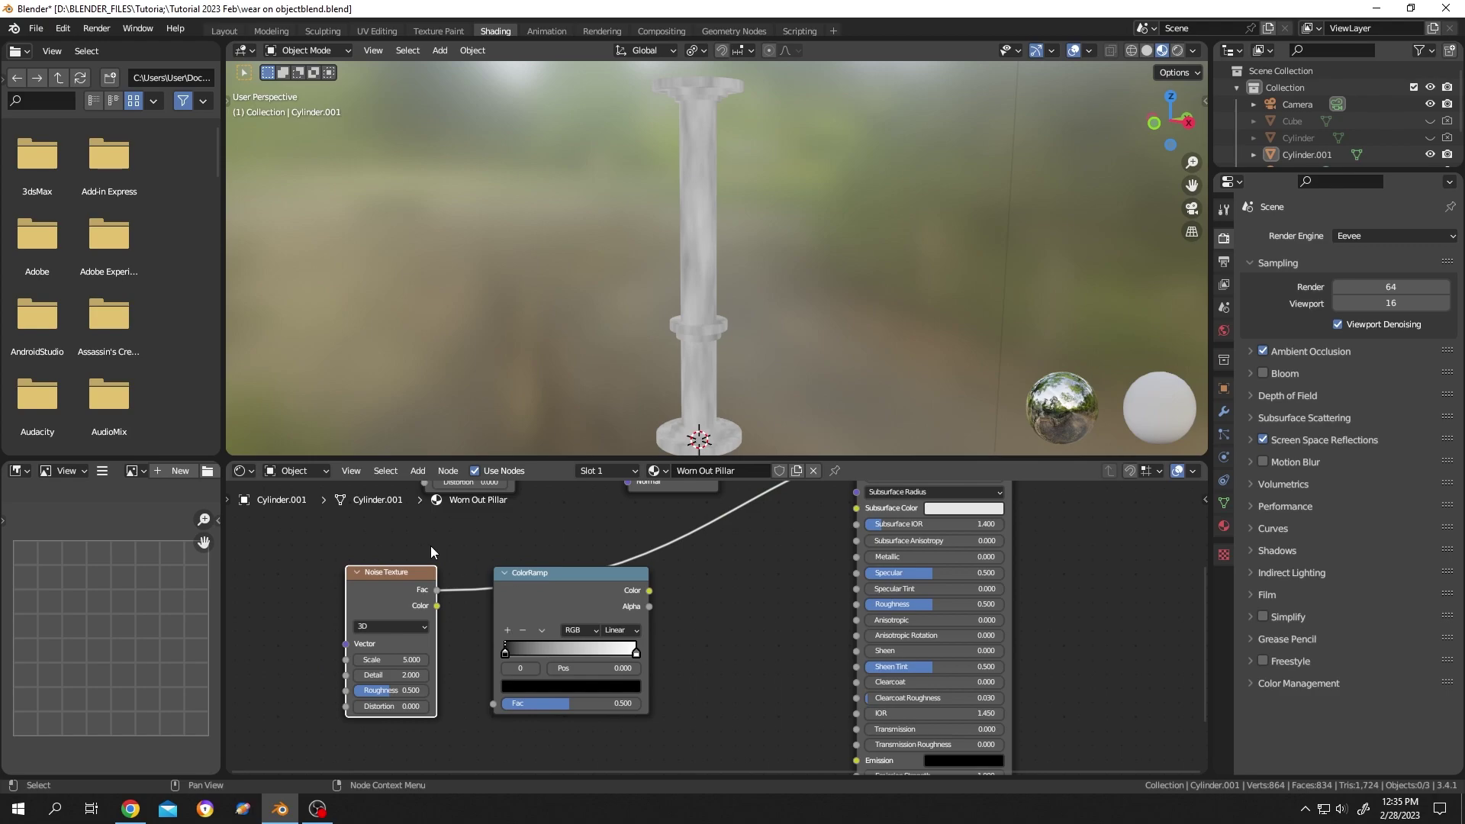
drag(437, 590, 488, 701)
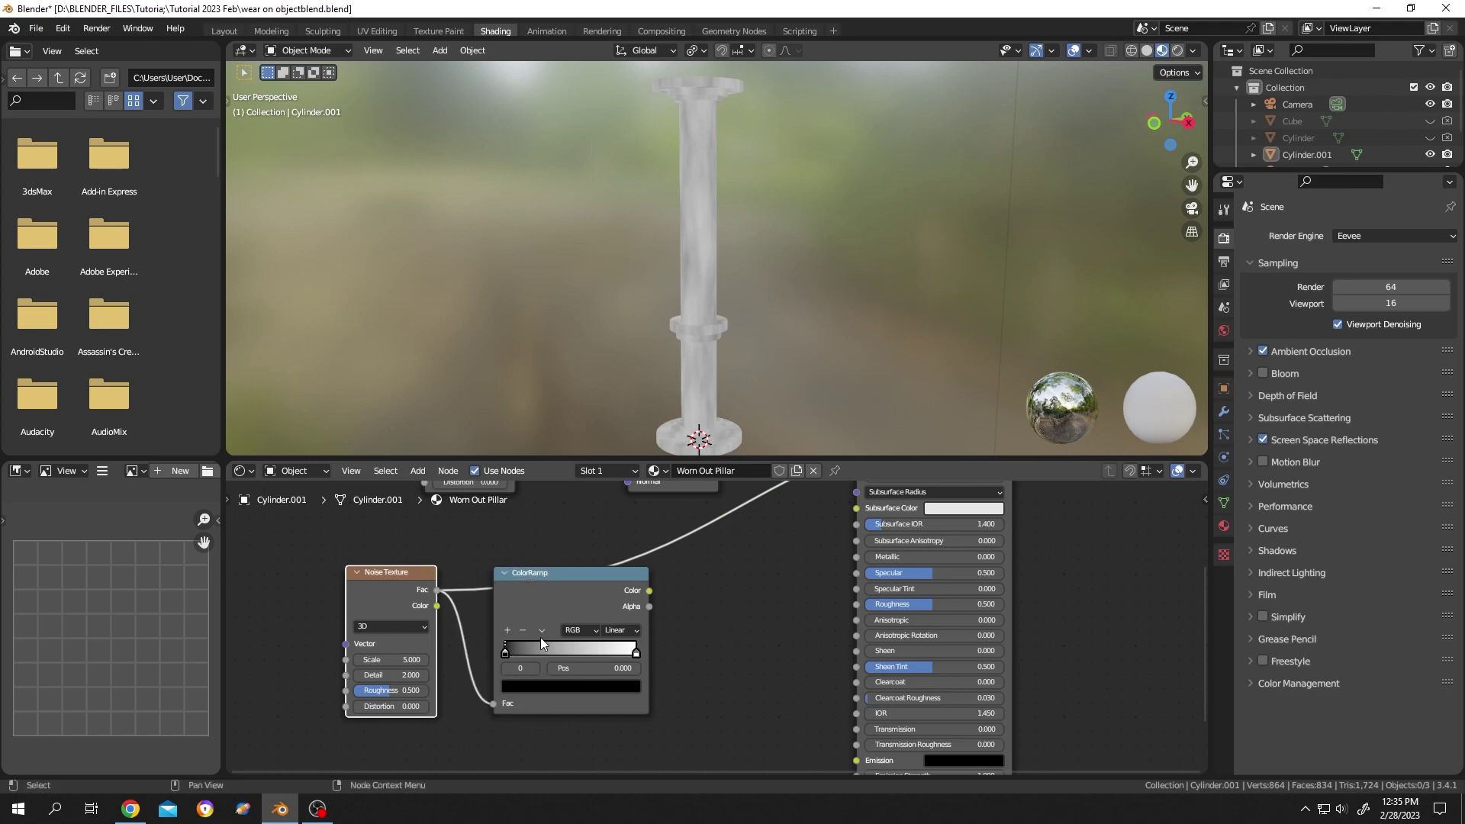
ctrl+shift+click(568, 592)
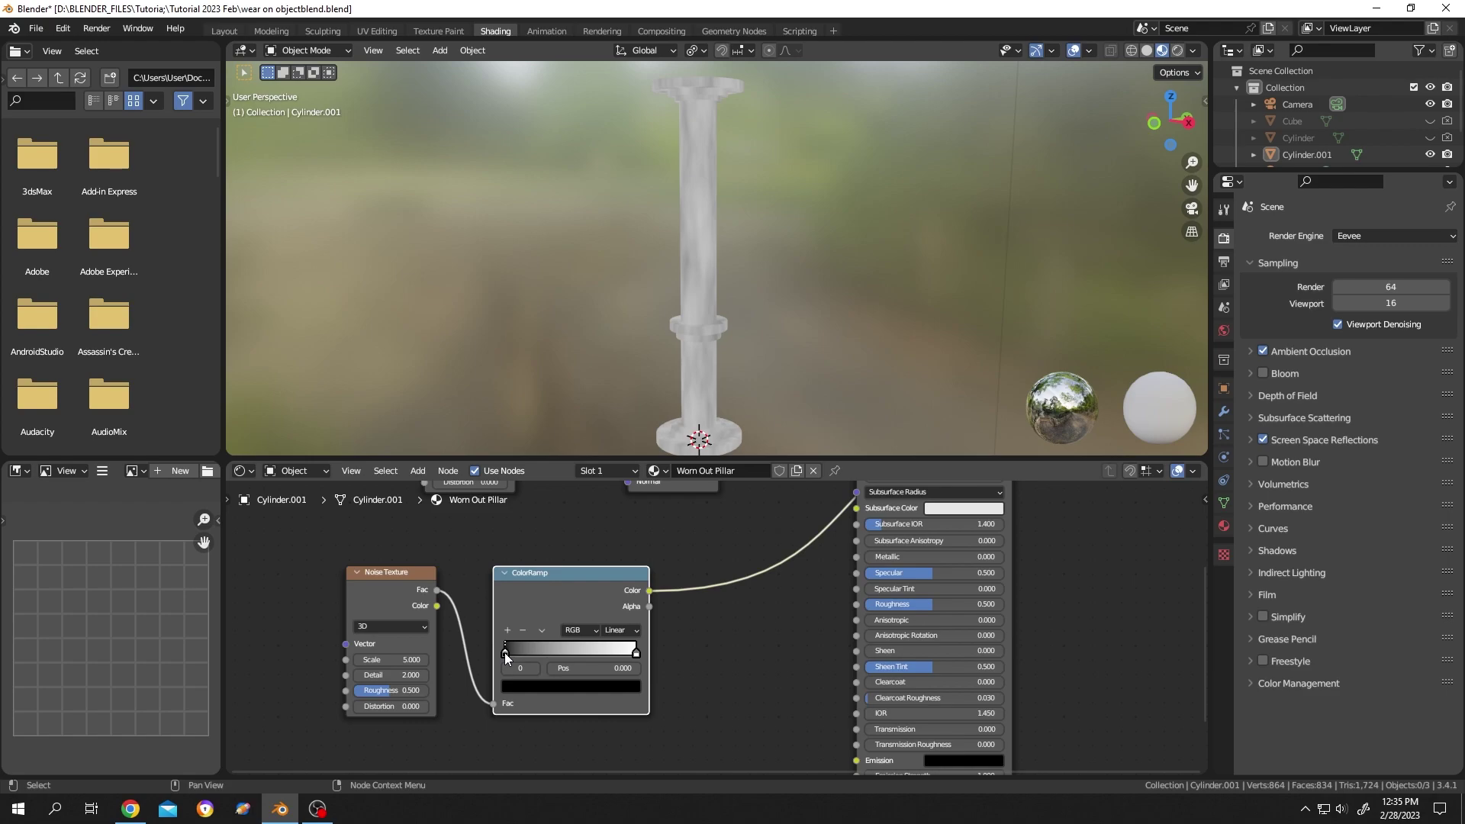
mouse_move(505, 652)
mouse_down()
mouse_move(635, 654)
mouse_move(575, 658)
mouse_up()
Reconnect the ColorRamp Color output to a different Principled BSDF input socket.
scroll(699, 629, down, 1)
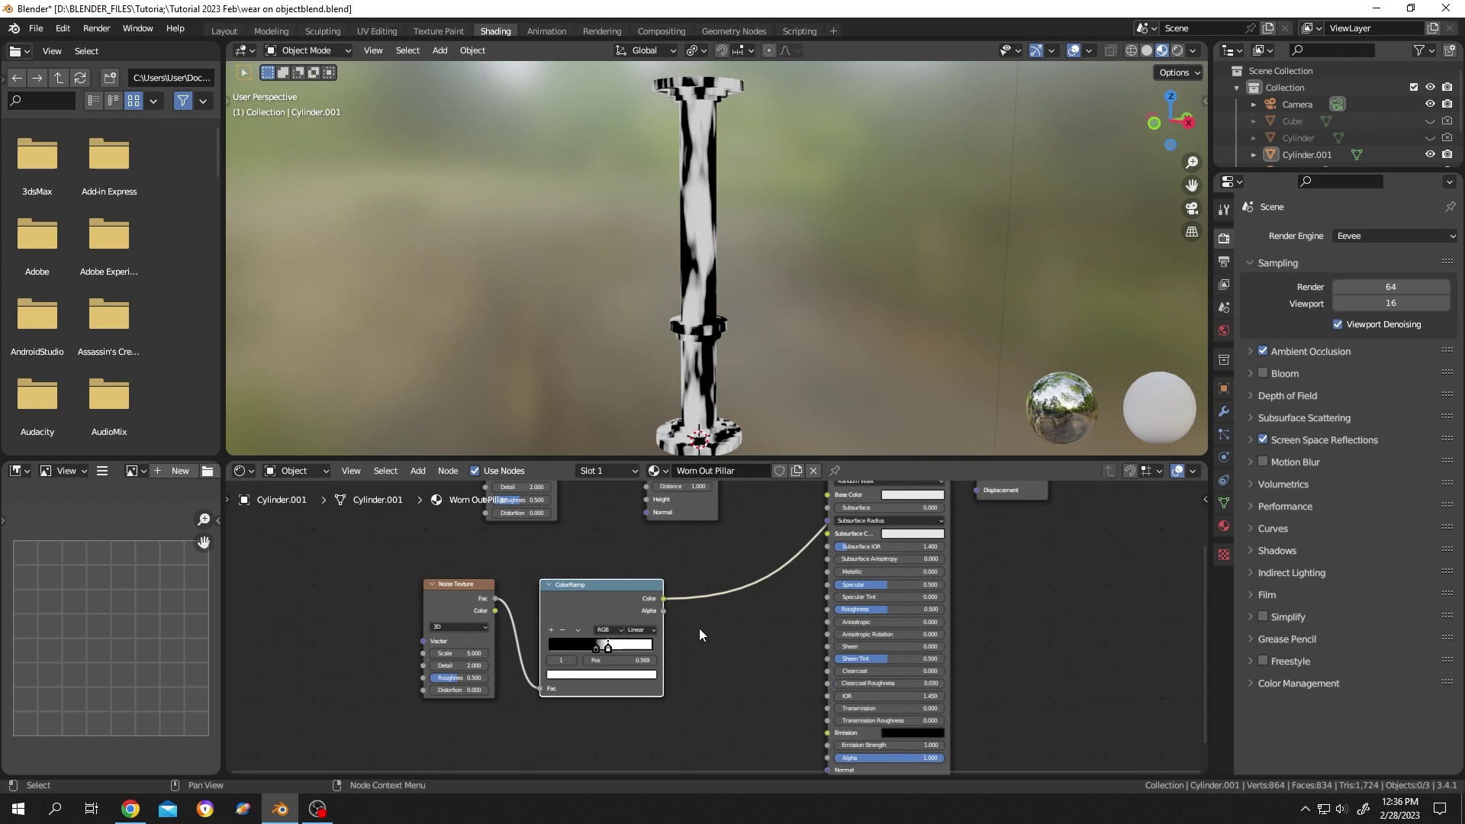
middle_drag(699, 628, 524, 661)
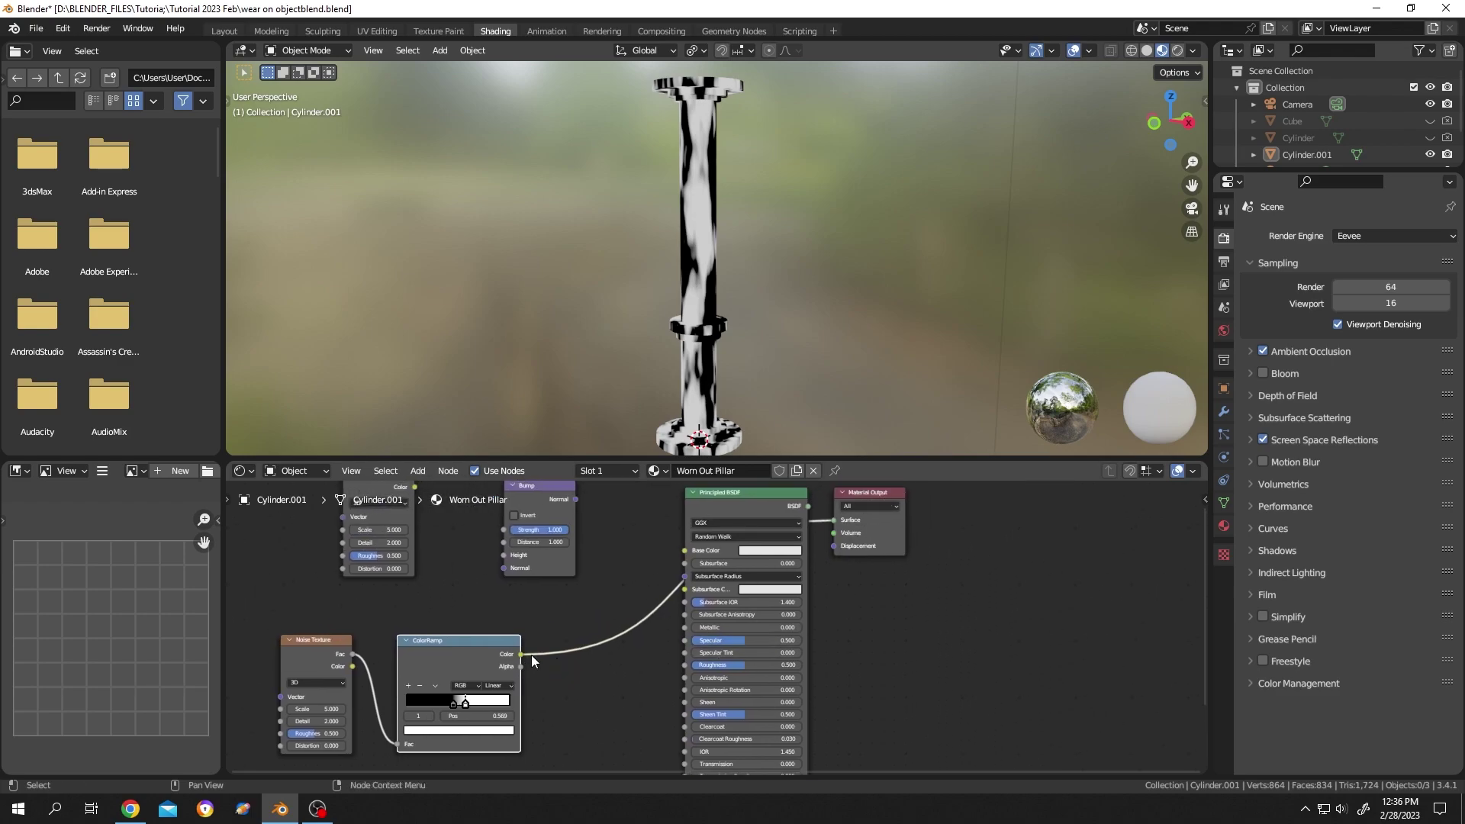
drag(521, 654, 832, 519)
click(876, 548)
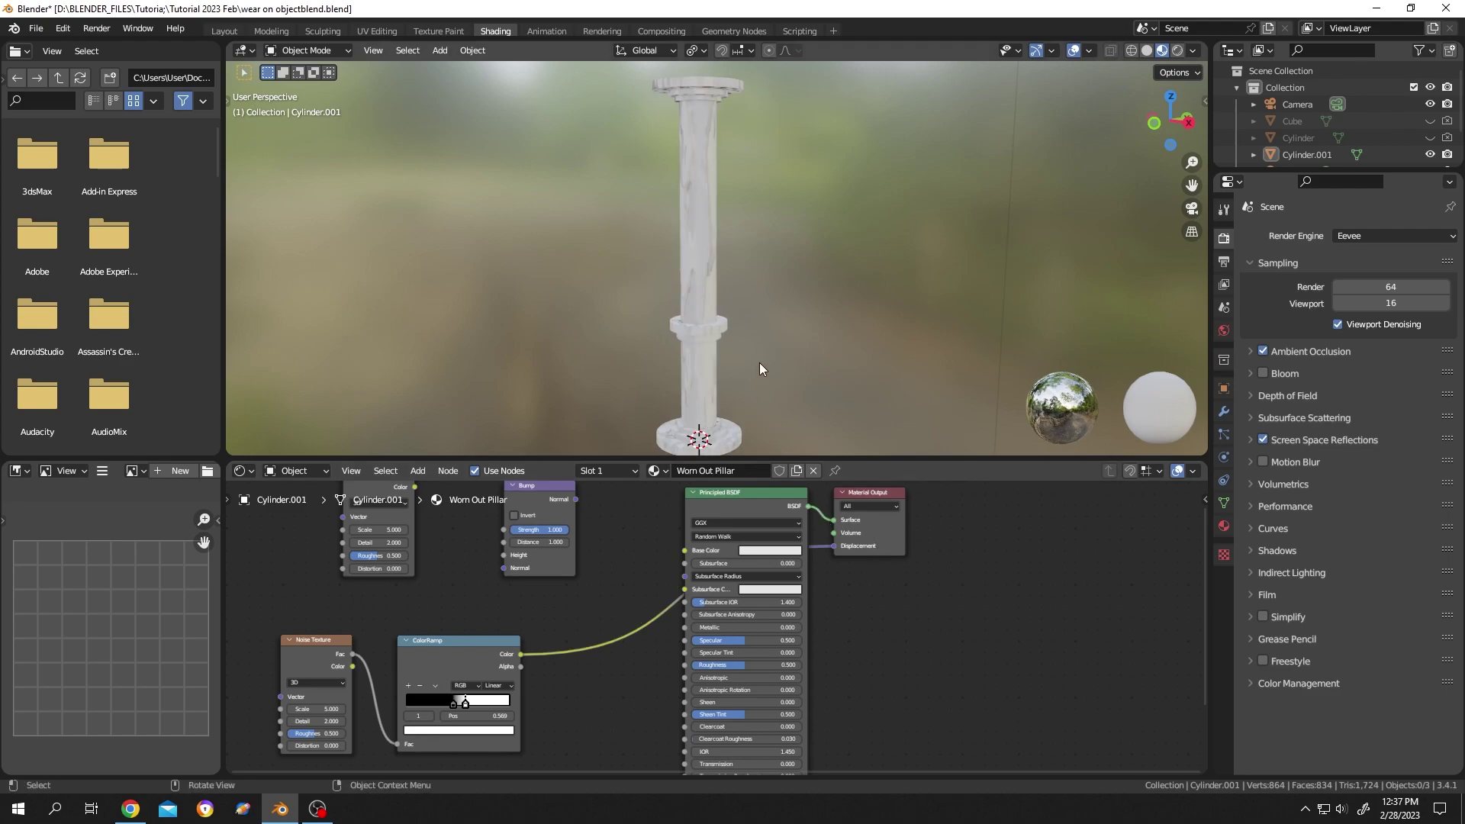
Center the Noise Texture and ColorRamp nodes and raise the noise Scale.
scroll(759, 362, up, 5)
middle_drag(677, 337, 754, 336)
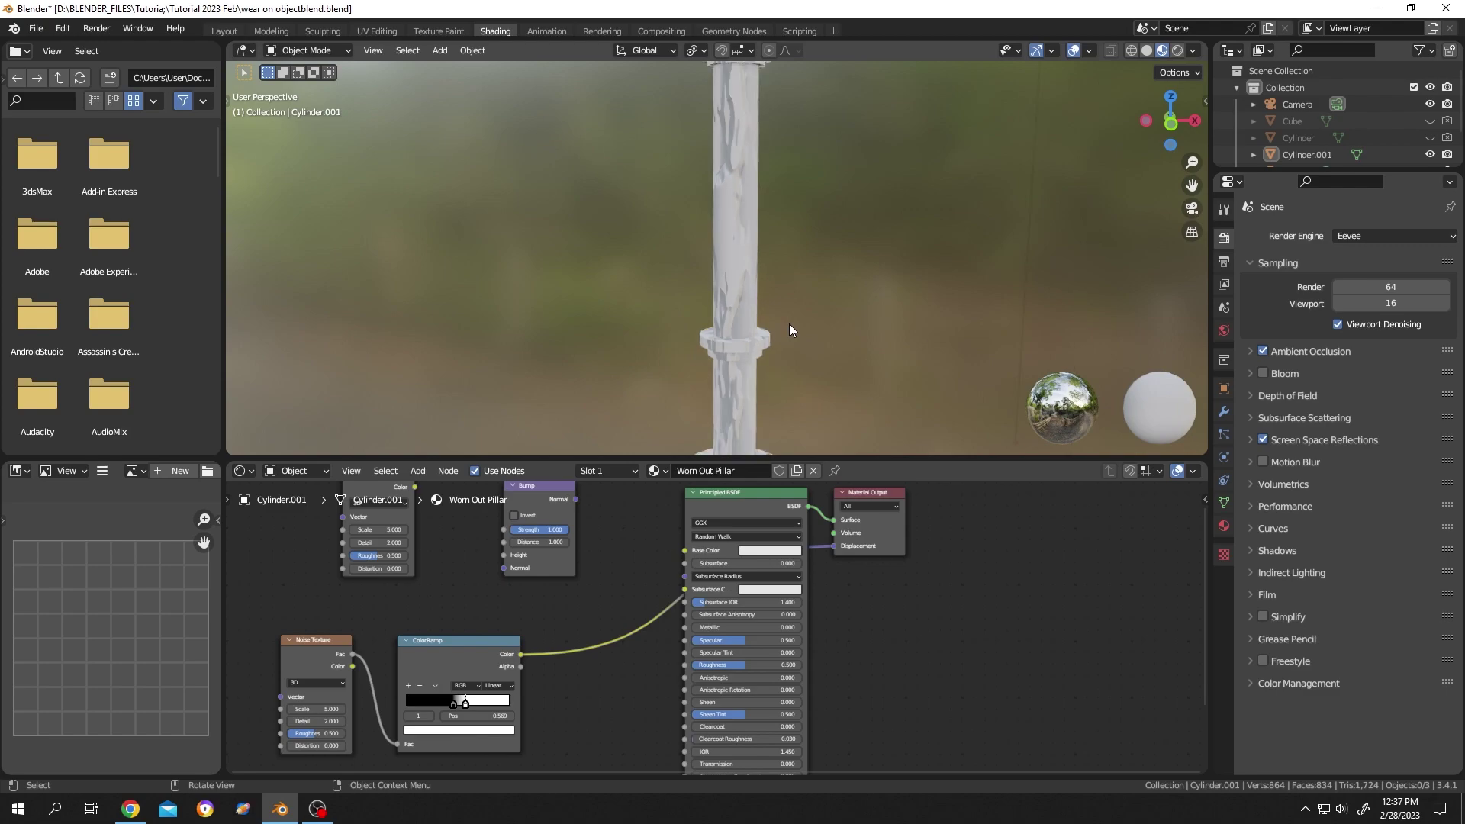
scroll(317, 664, up, 2)
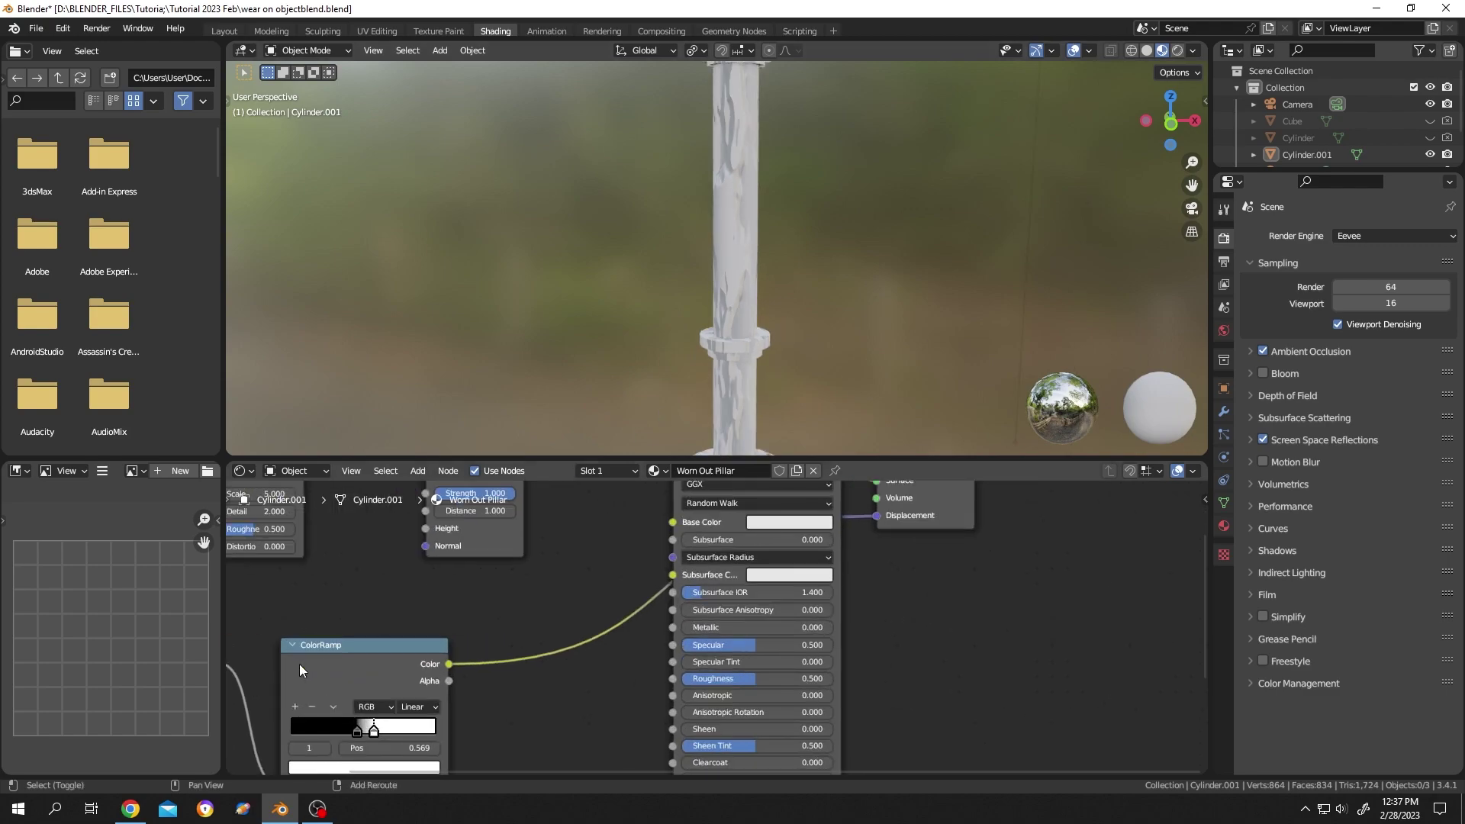
middle_drag(299, 664, 446, 603)
scroll(401, 656, up, 2)
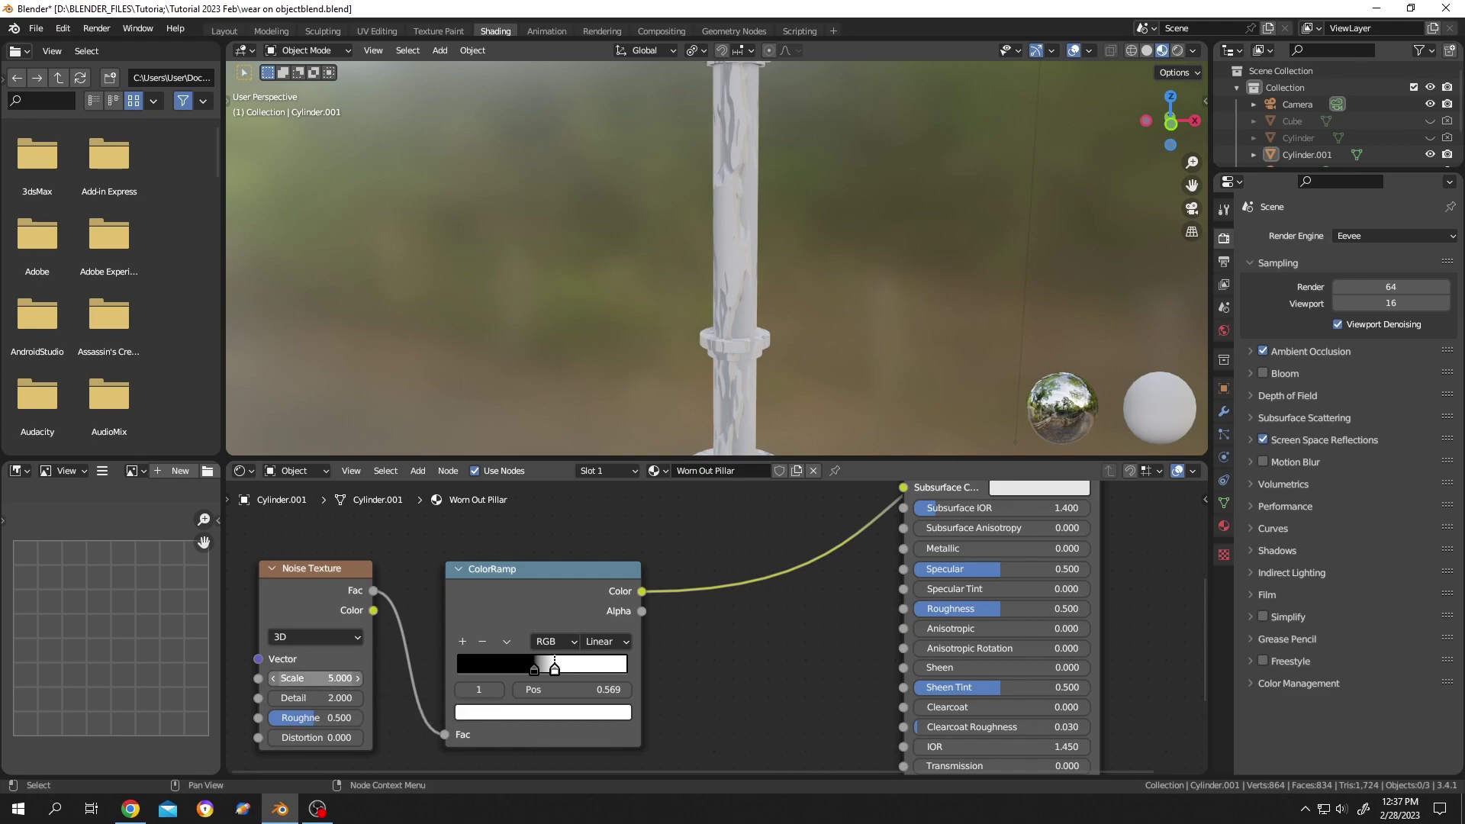
drag(315, 678, 392, 642)
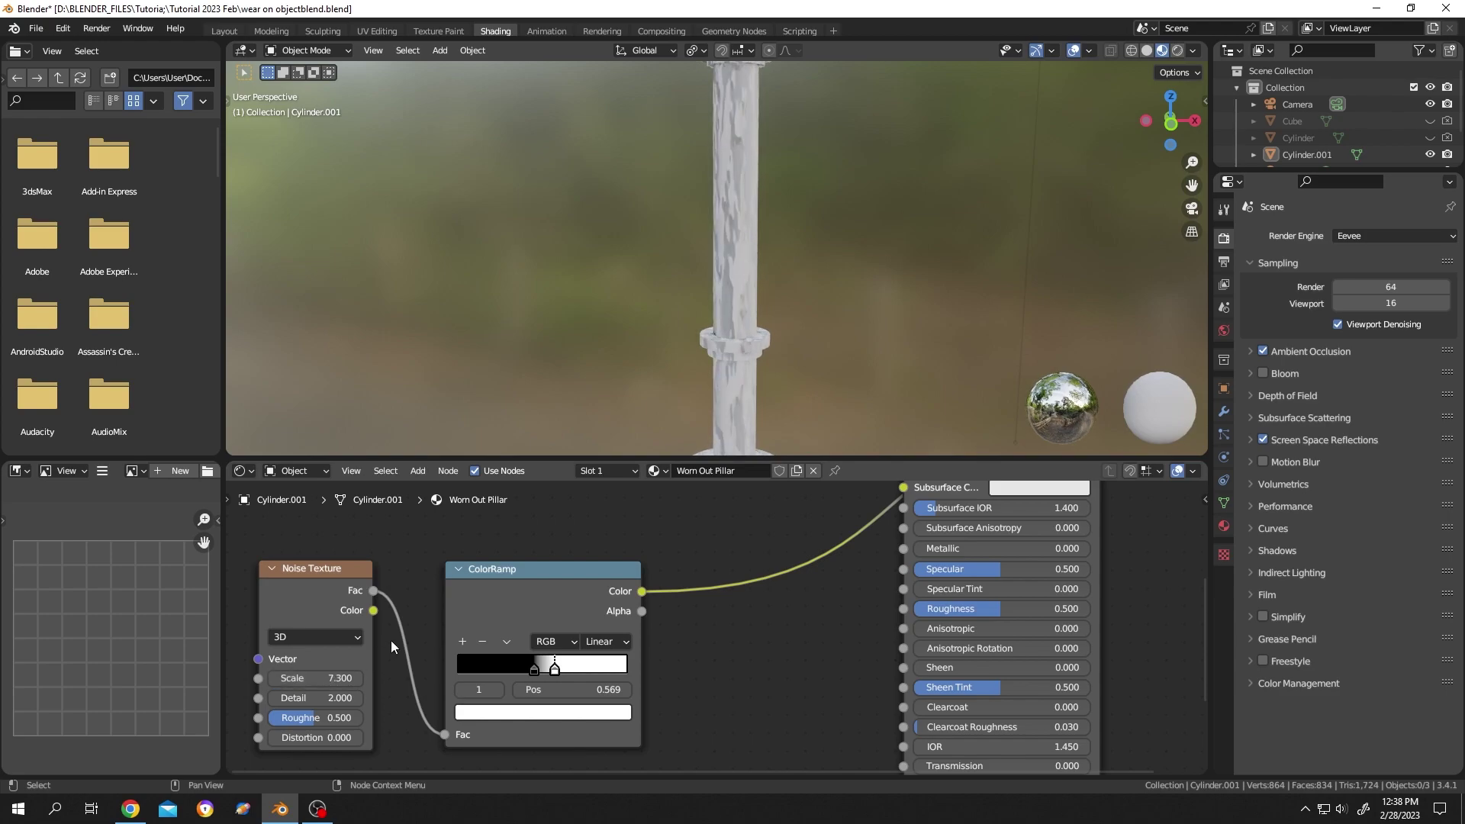
Increase the noise Detail to 6.800, try Roughness 1.000, then return Roughness to 0.500.
scroll(776, 351, up, 3)
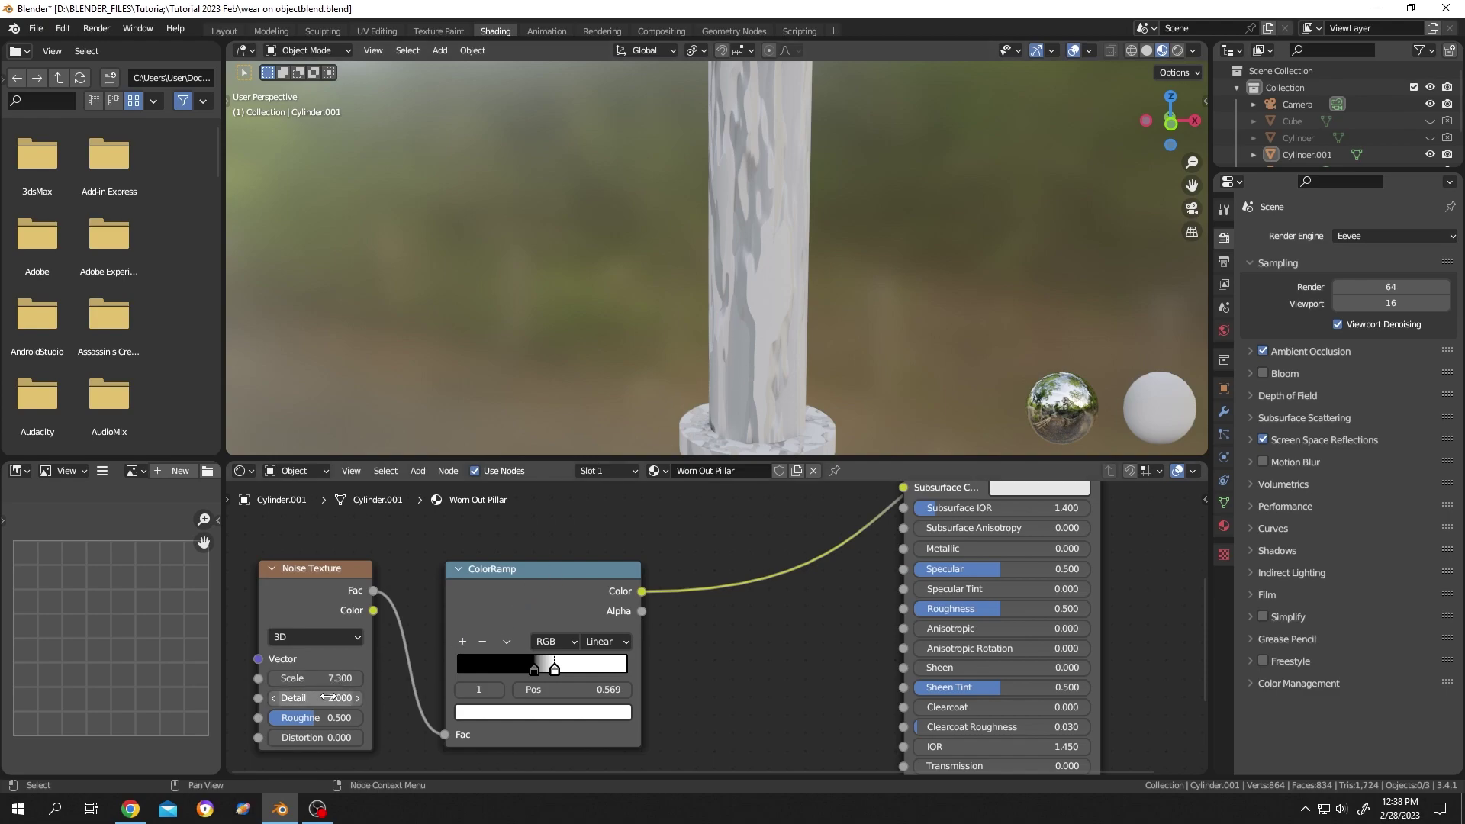
drag(326, 697, 374, 697)
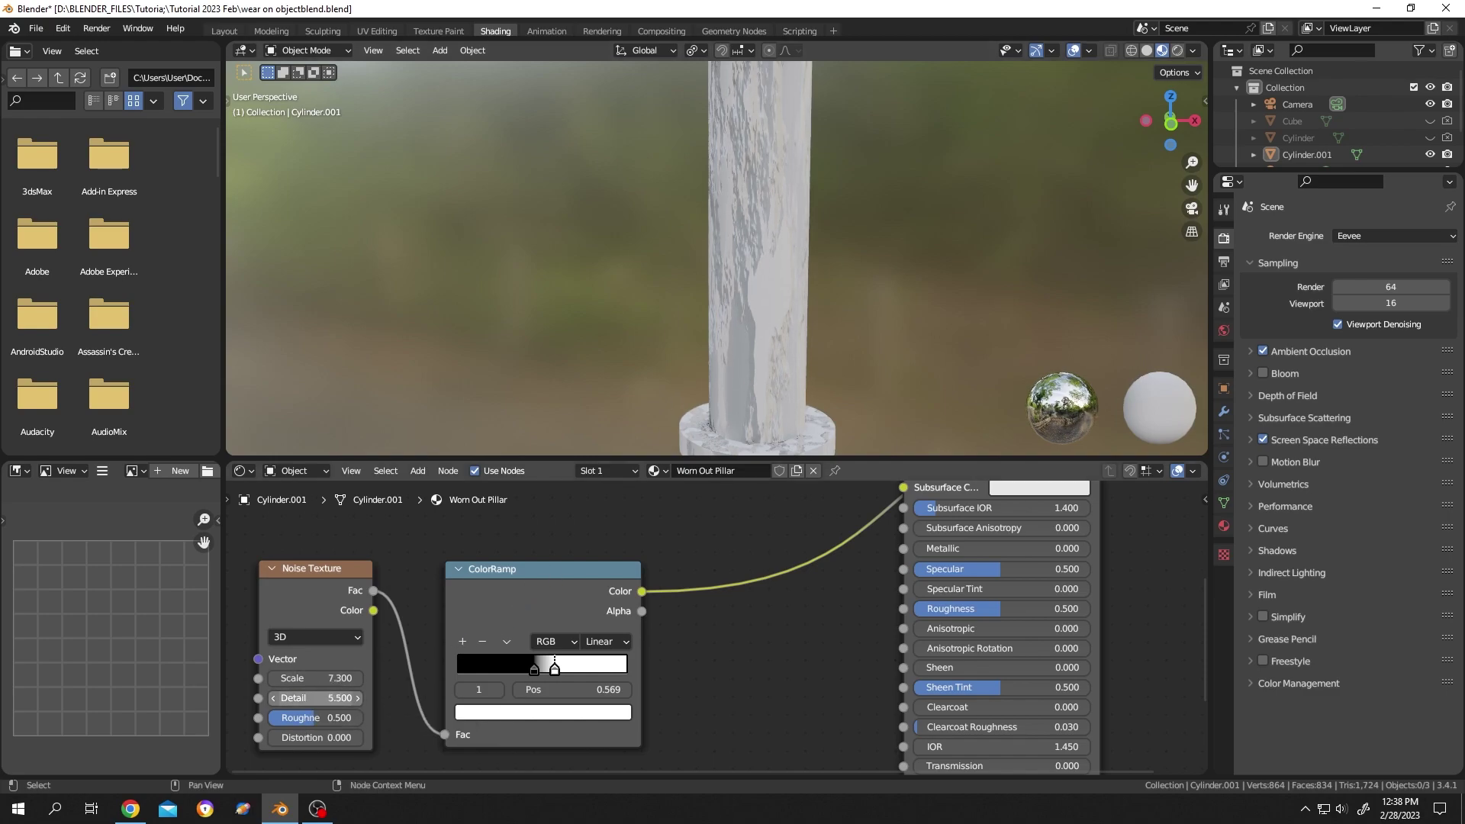
scroll(898, 290, down, 4)
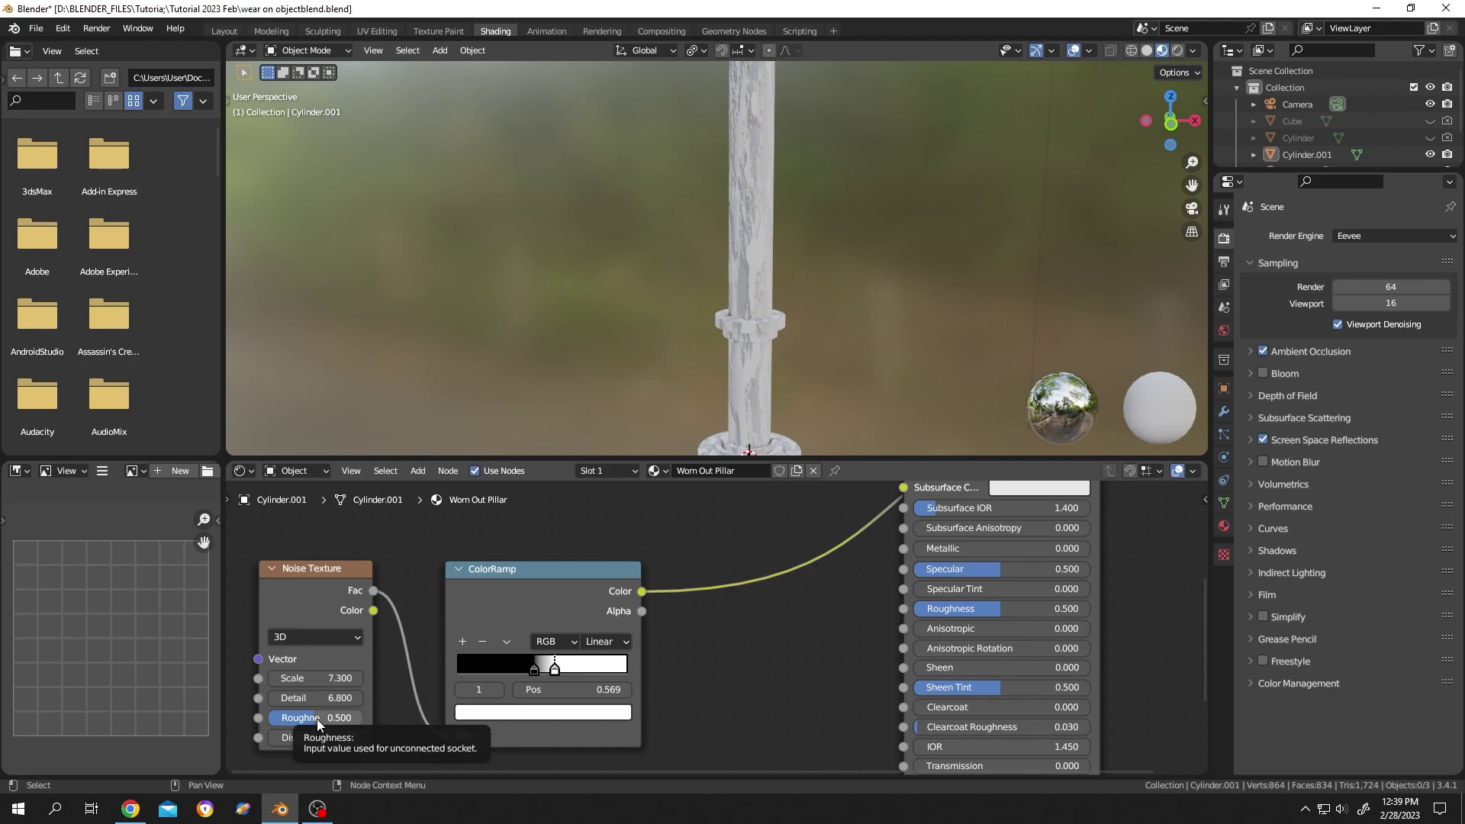
drag(313, 717, 364, 717)
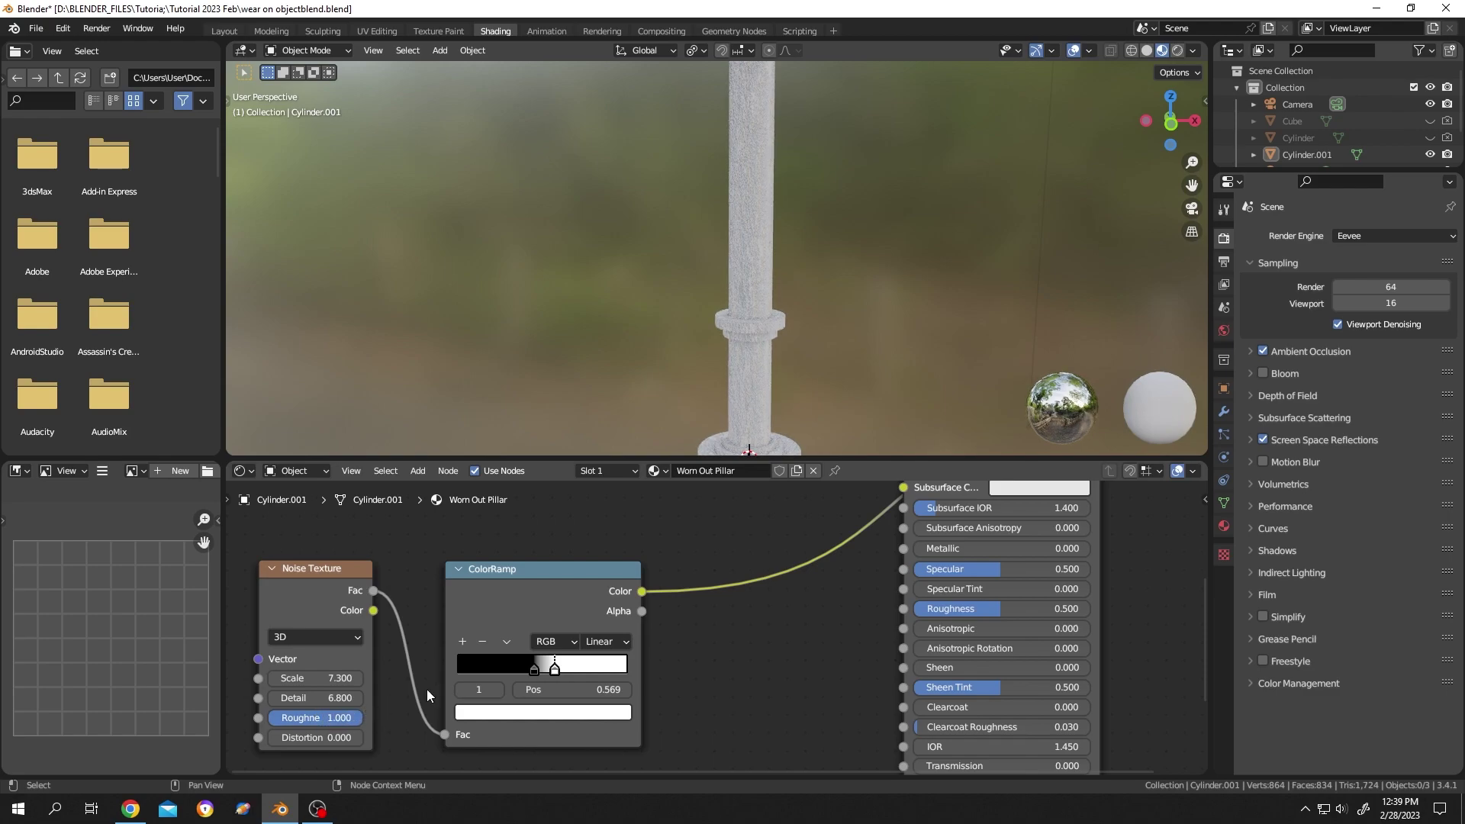
scroll(845, 322, up, 2)
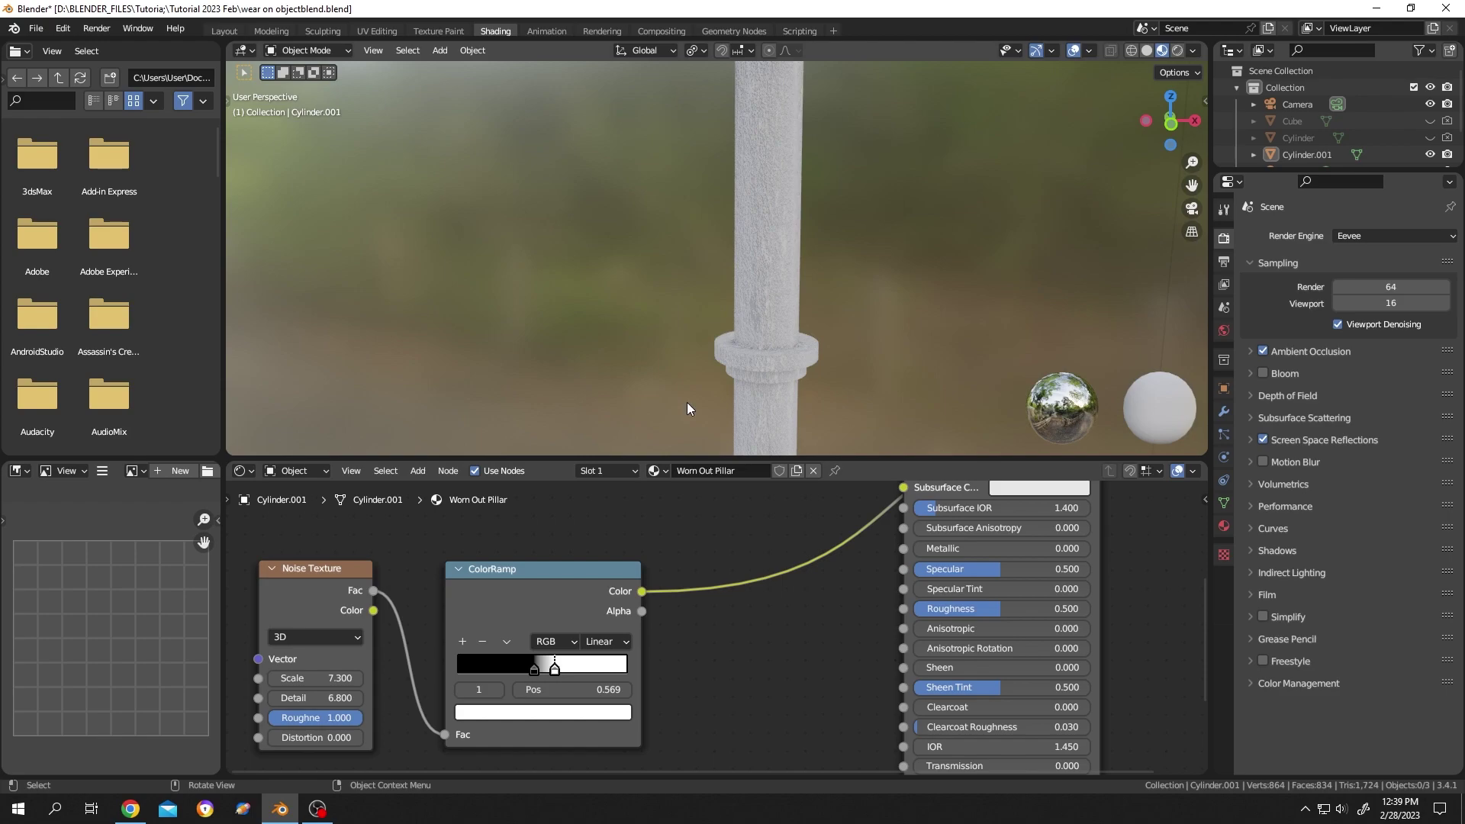
click(339, 717)
text(0.5)
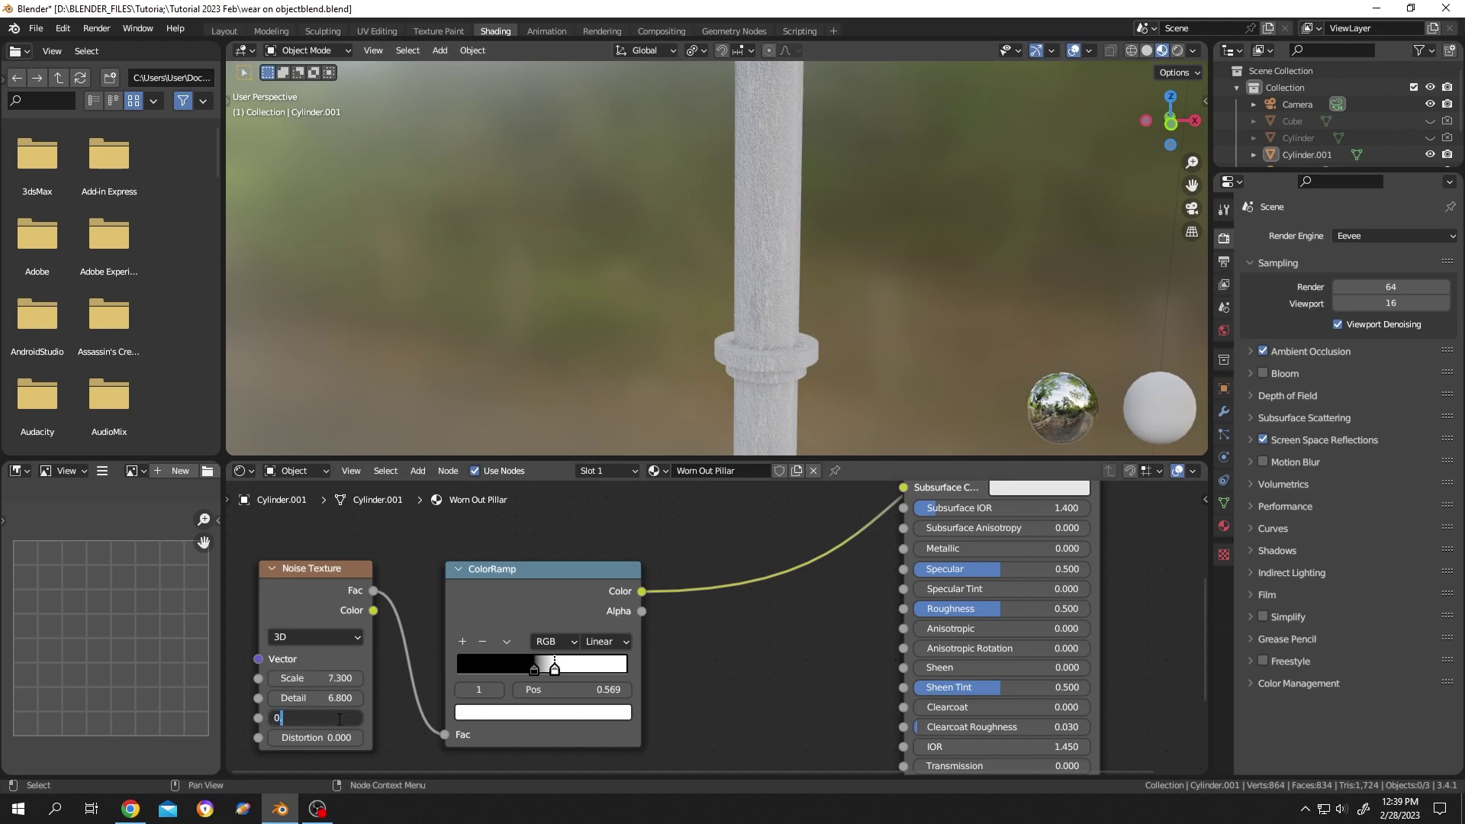
key(Return)
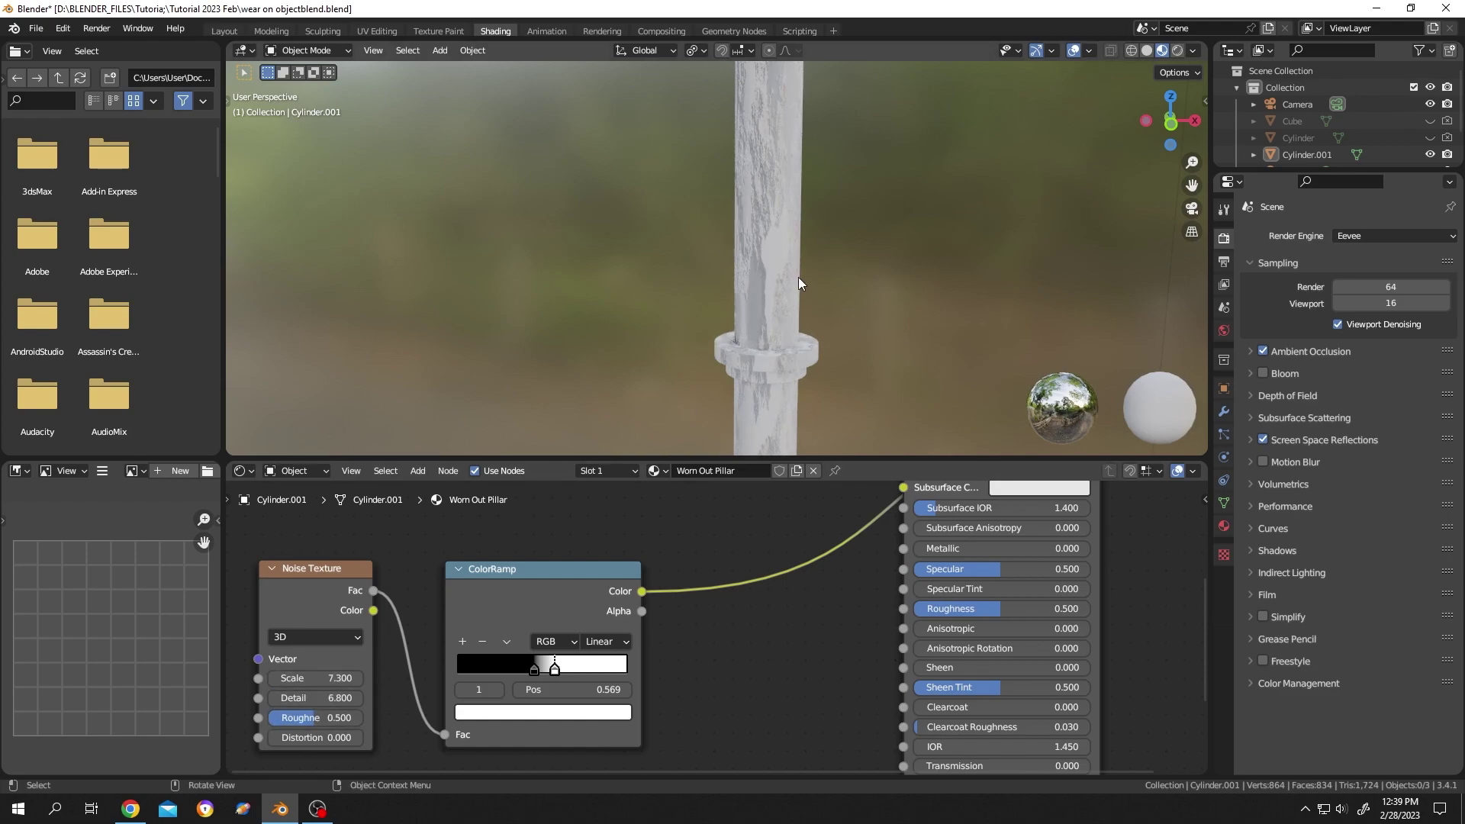
middle_drag(800, 168, 803, 296)
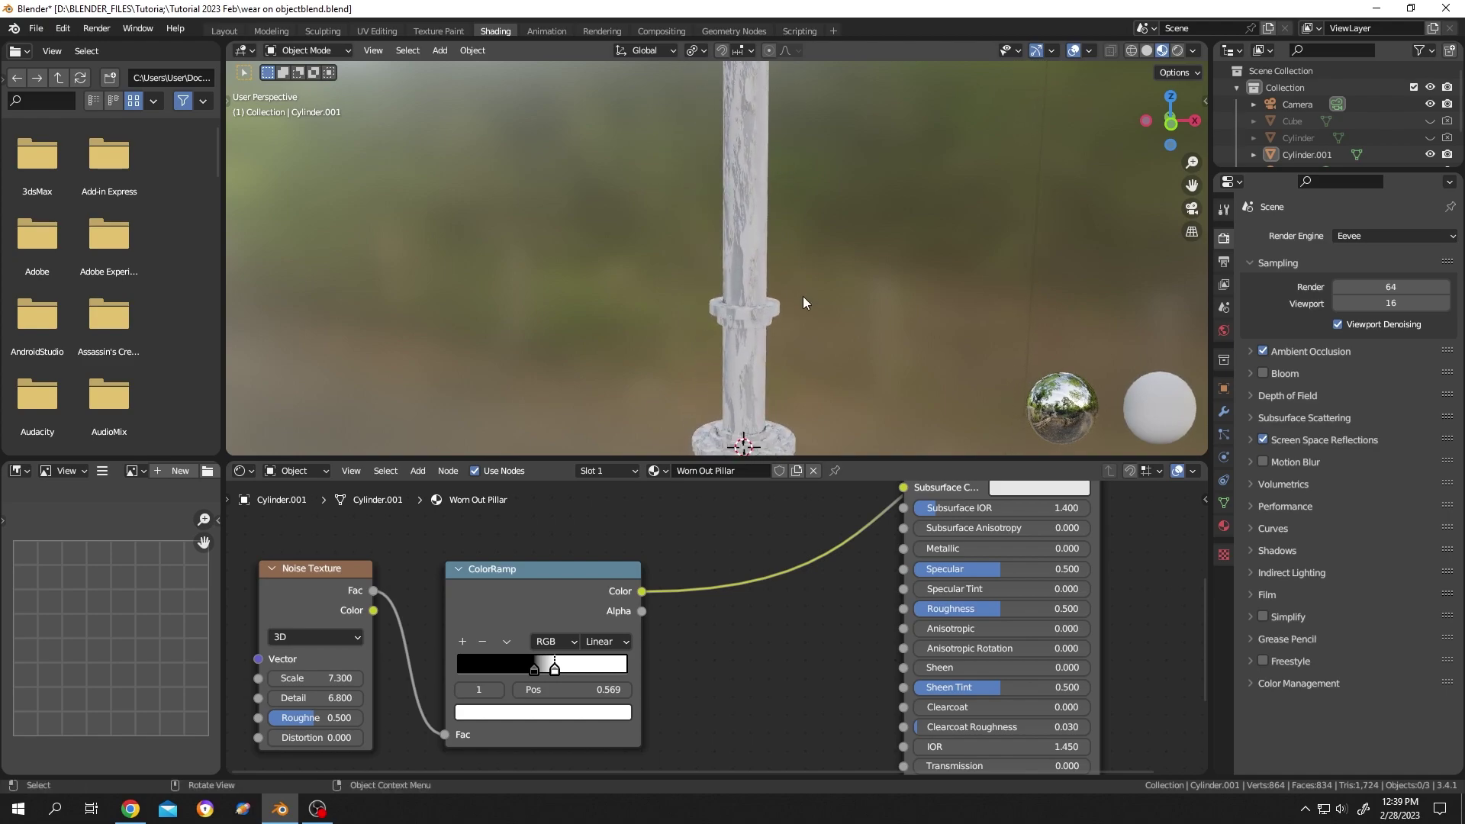
Move the ColorRamp white stop to 0.693 and the black stop to 0.541.
scroll(805, 292, up, 2)
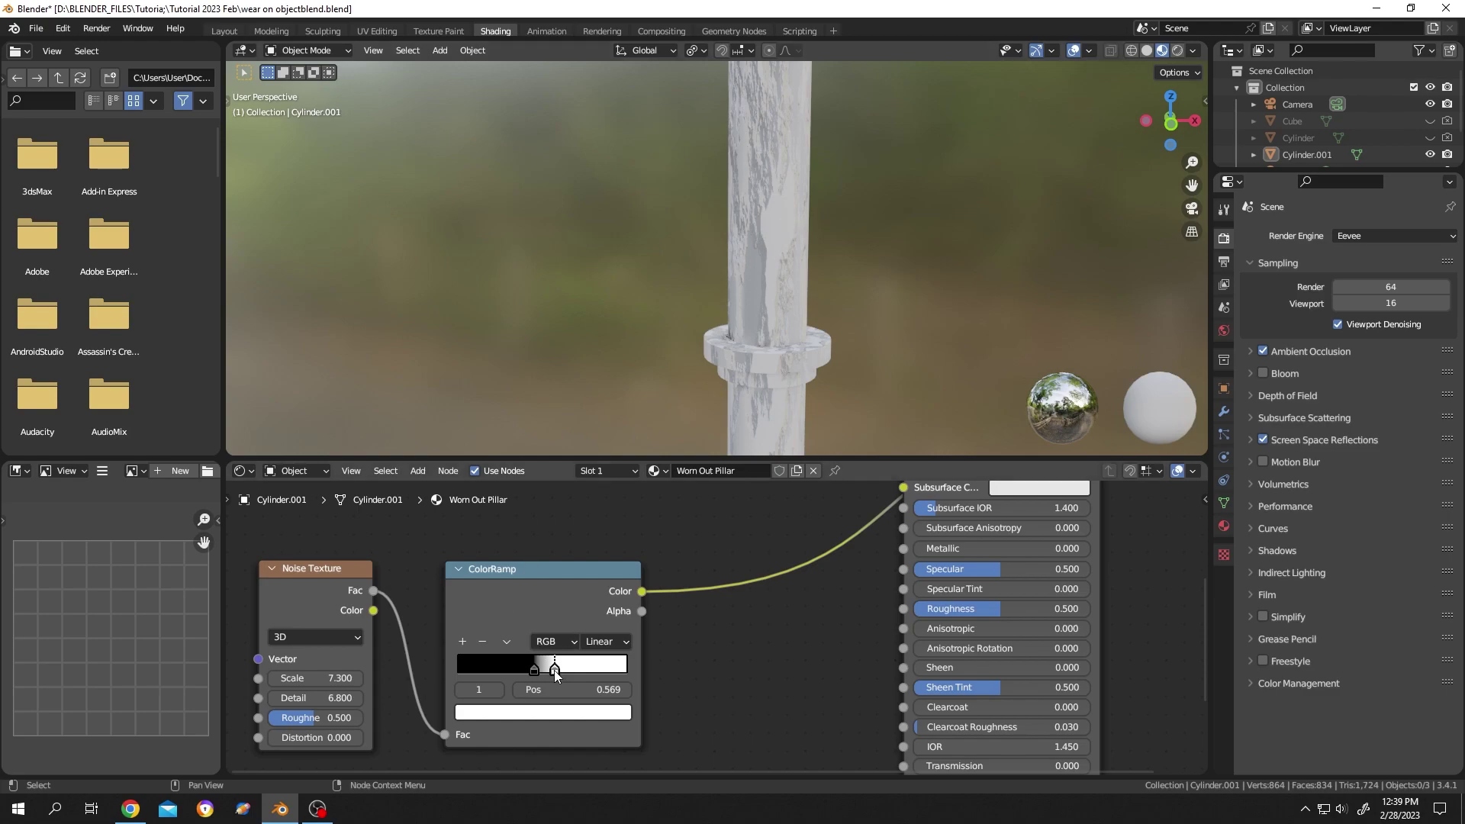
mouse_move(555, 677)
mouse_down()
mouse_move(598, 674)
mouse_move(551, 668)
mouse_move(598, 668)
mouse_move(575, 671)
mouse_up()
middle_drag(748, 135, 740, 217)
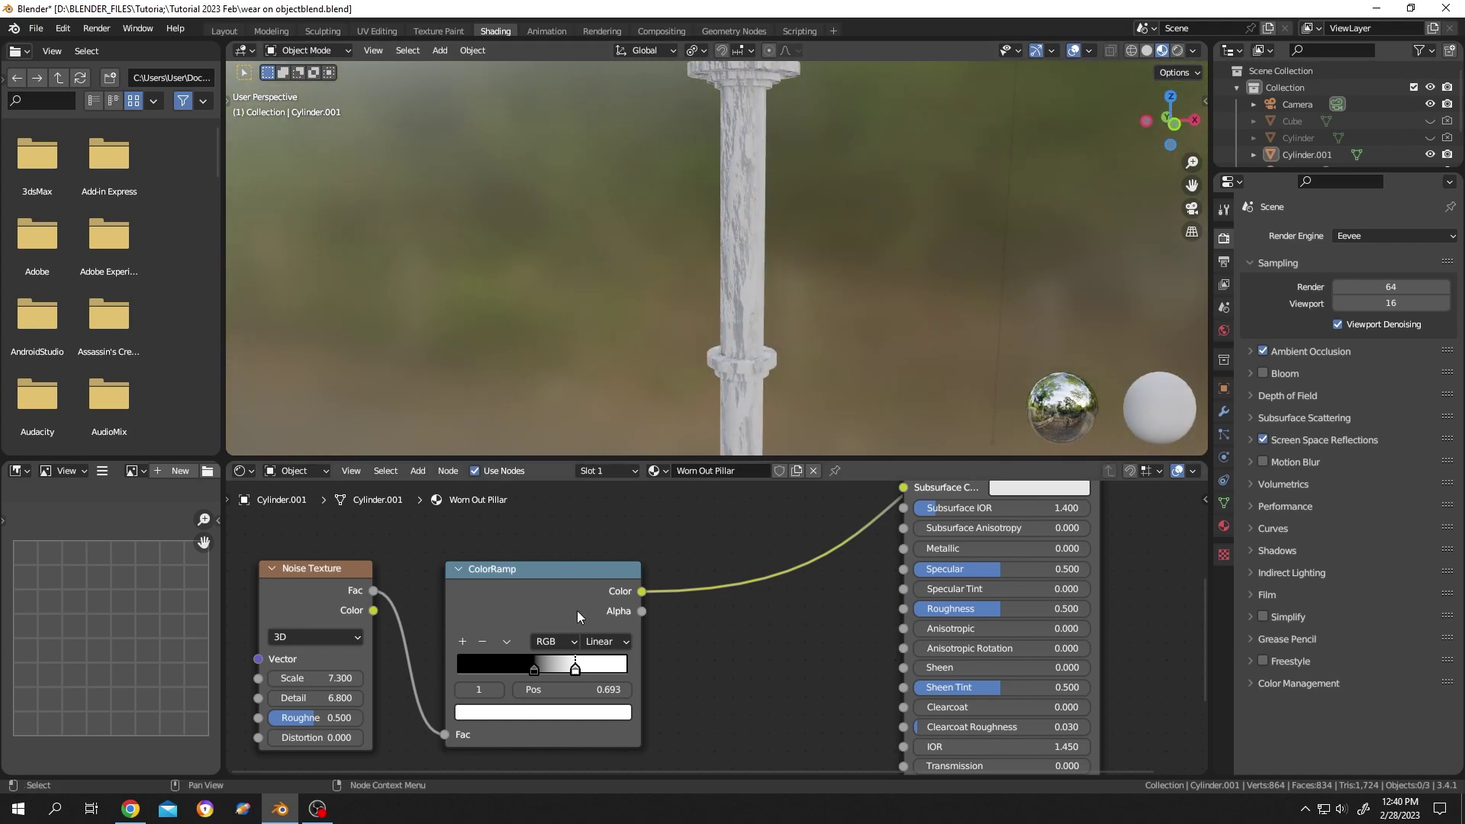
click(534, 670)
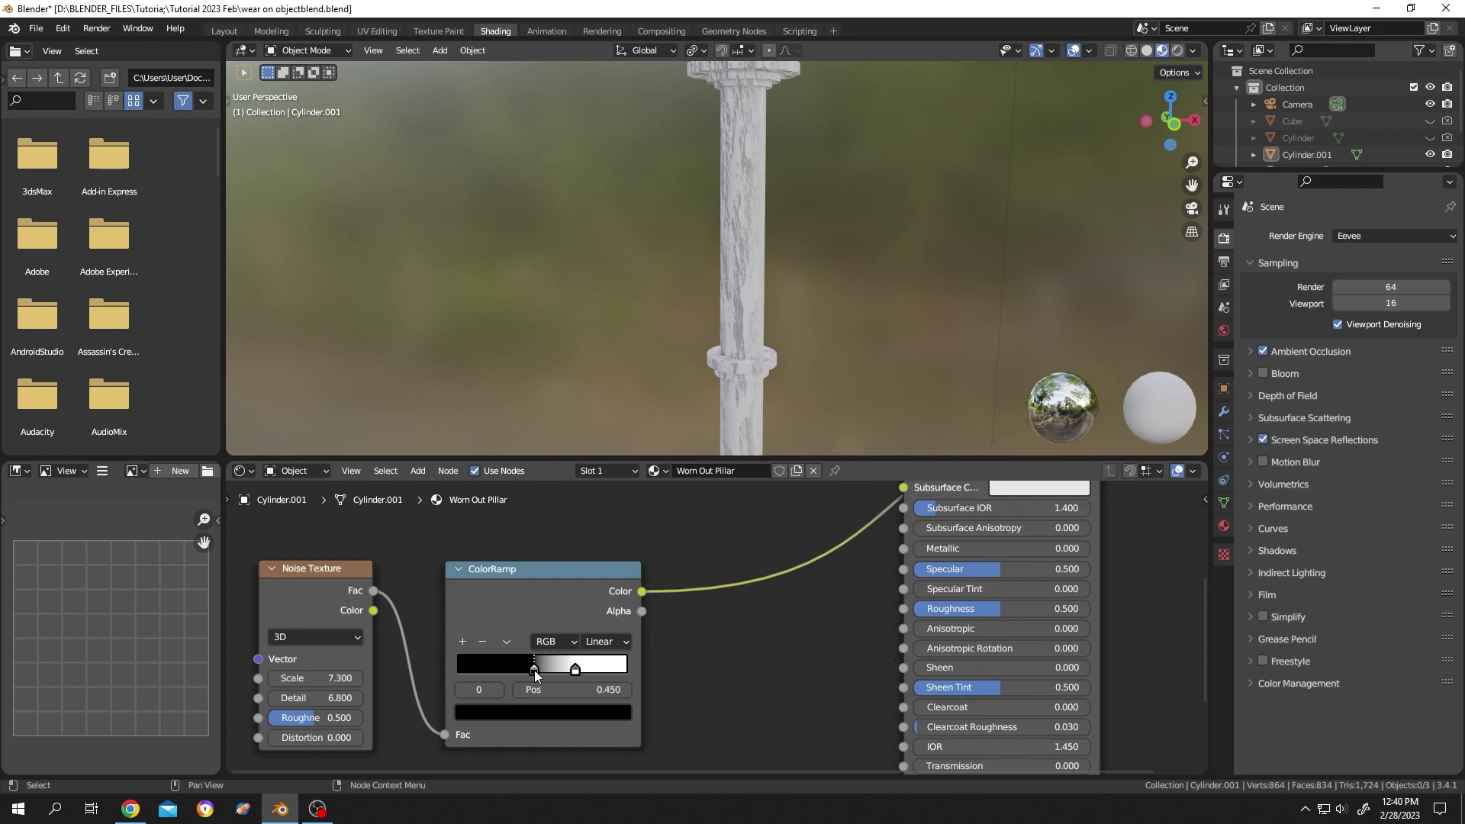
drag(534, 670, 551, 675)
scroll(832, 358, down, 3)
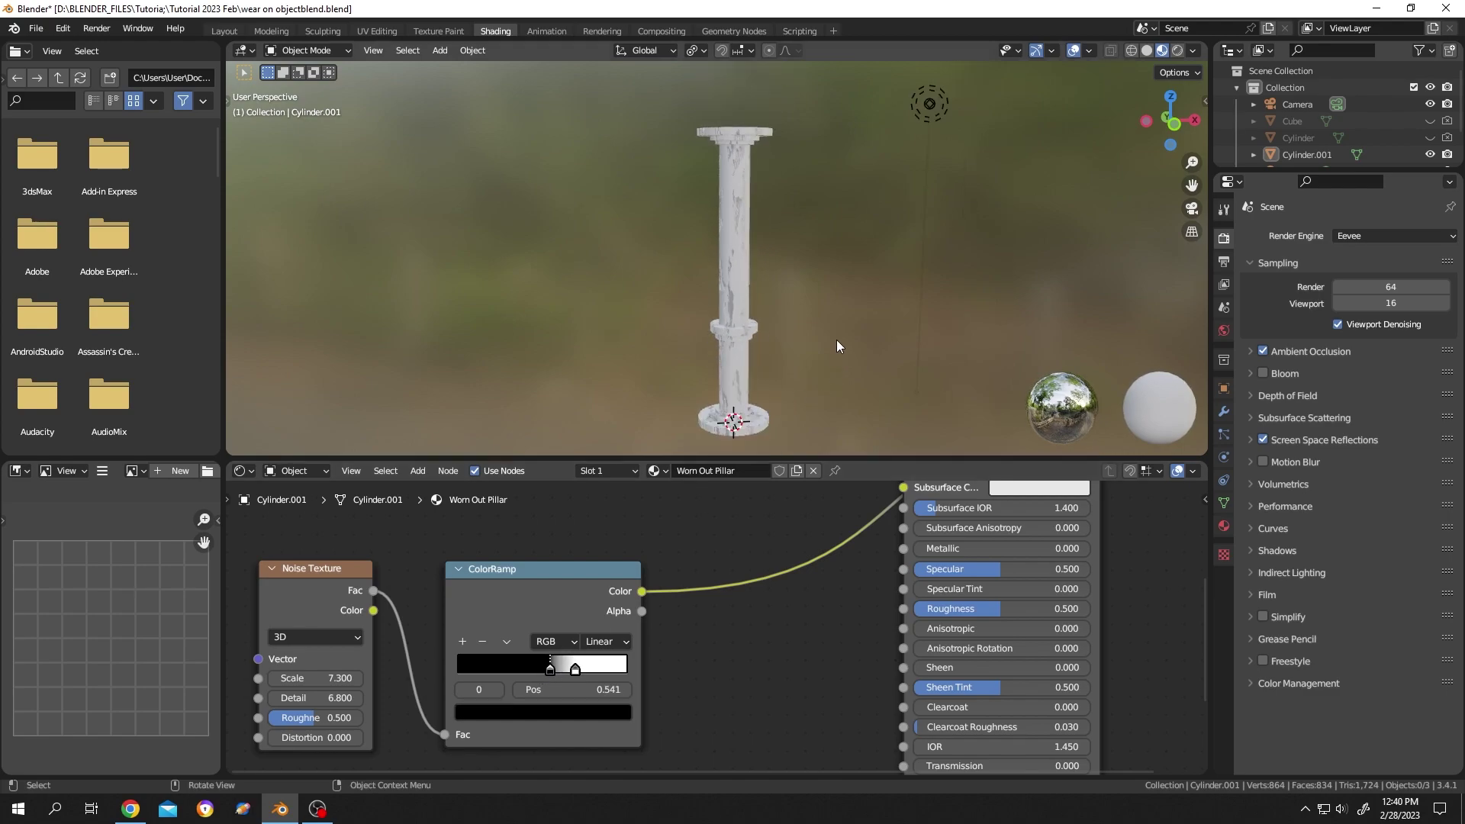
middle_drag(837, 340, 799, 299)
scroll(752, 309, up, 5)
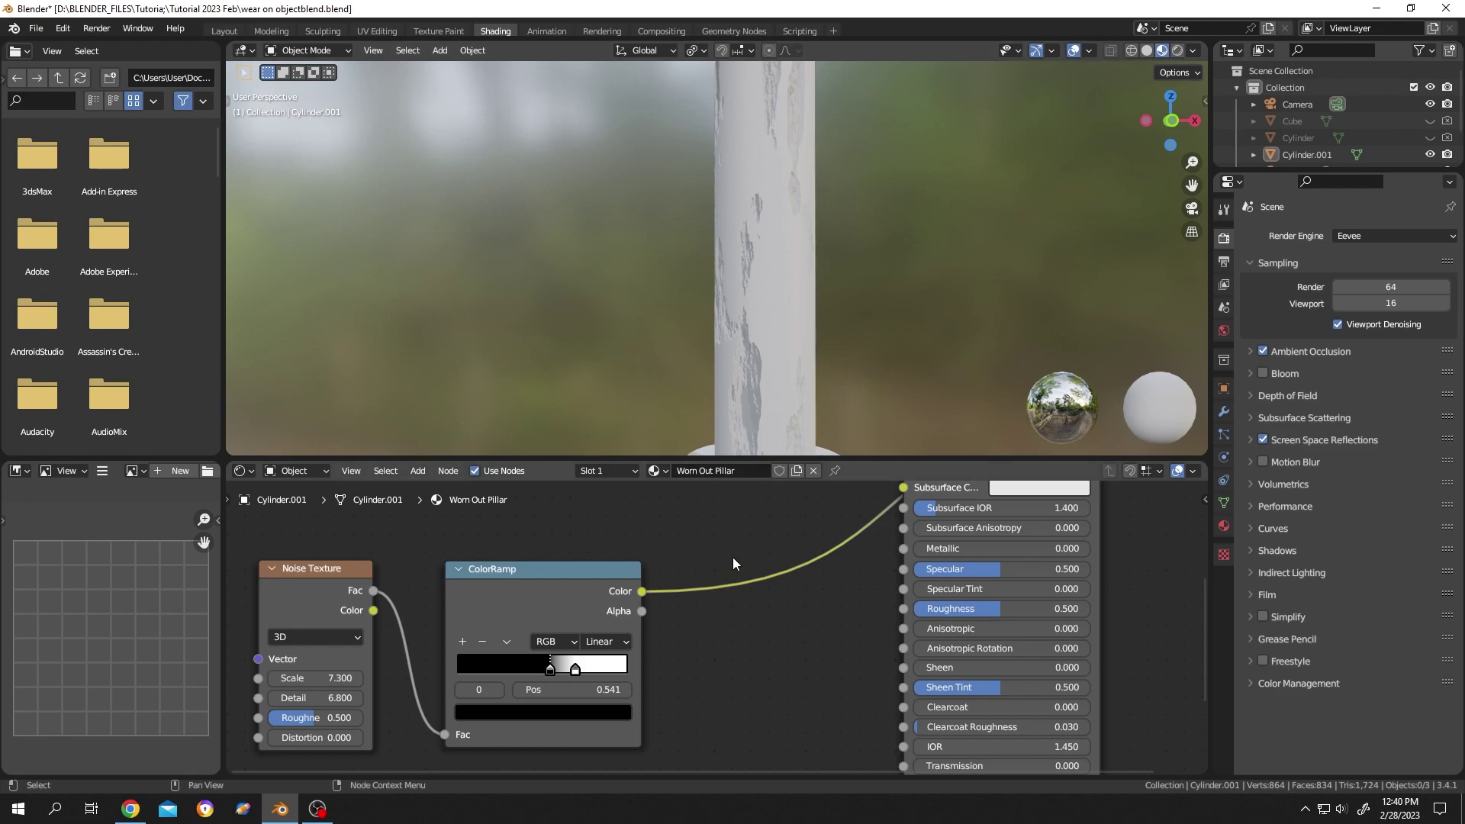
Connect the upper Noise Texture Fac to Bump Height and Bump Normal to the Principled BSDF Normal.
scroll(733, 557, down, 3)
shift+scroll(733, 565, up, 4)
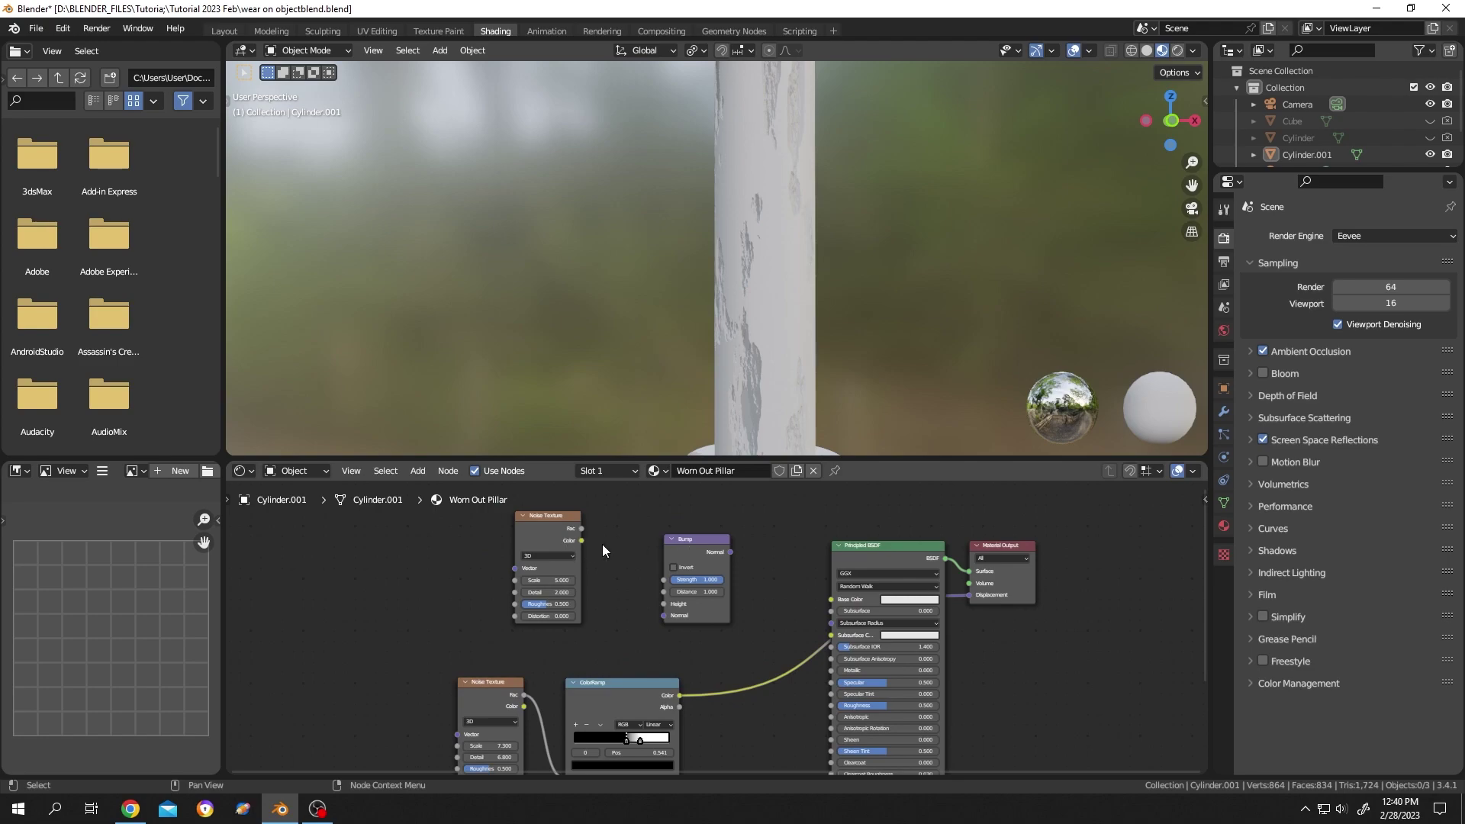
drag(583, 529, 662, 602)
scroll(774, 603, down, 2)
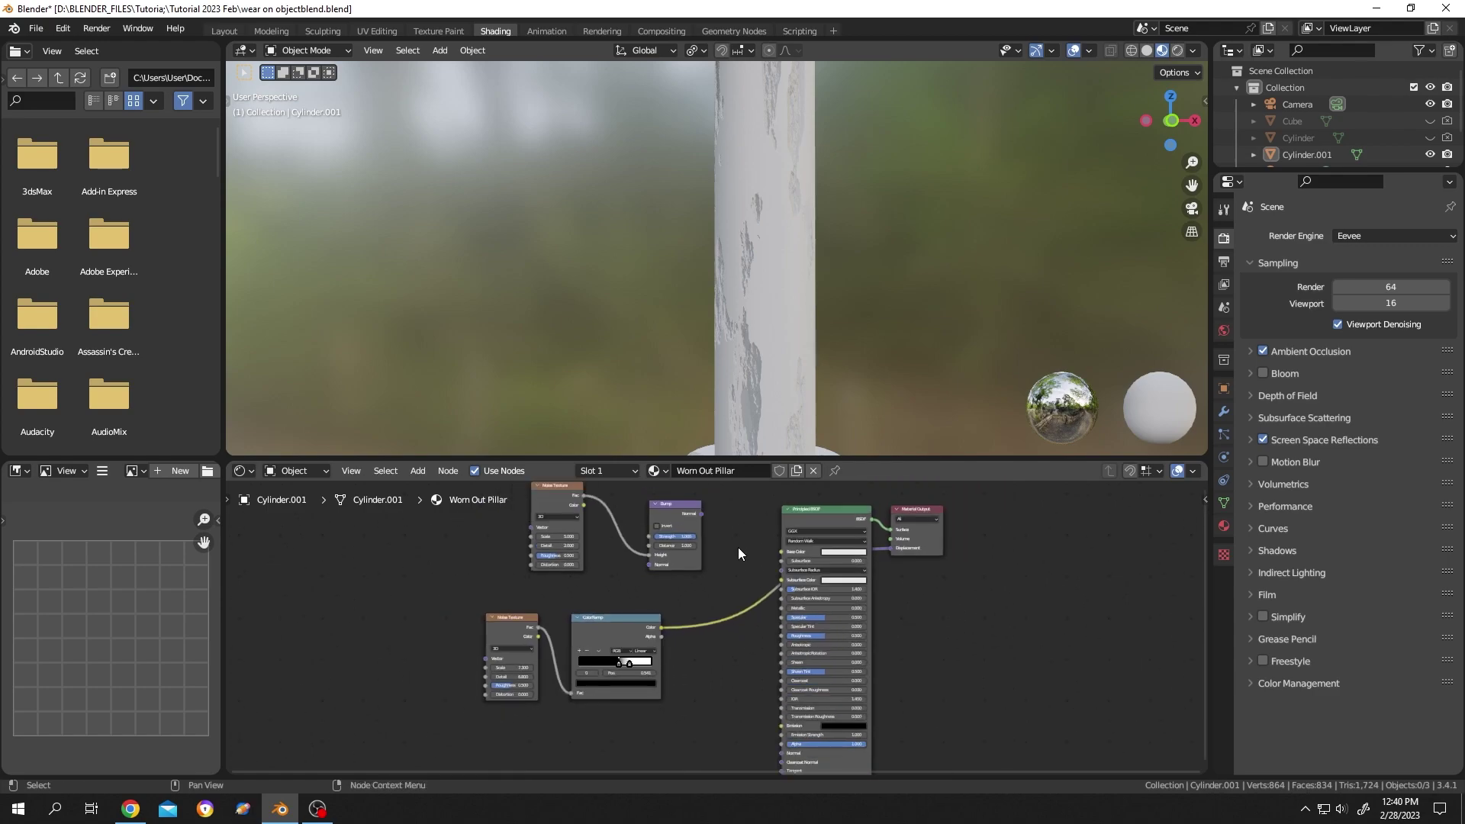
middle_drag(739, 554, 702, 544)
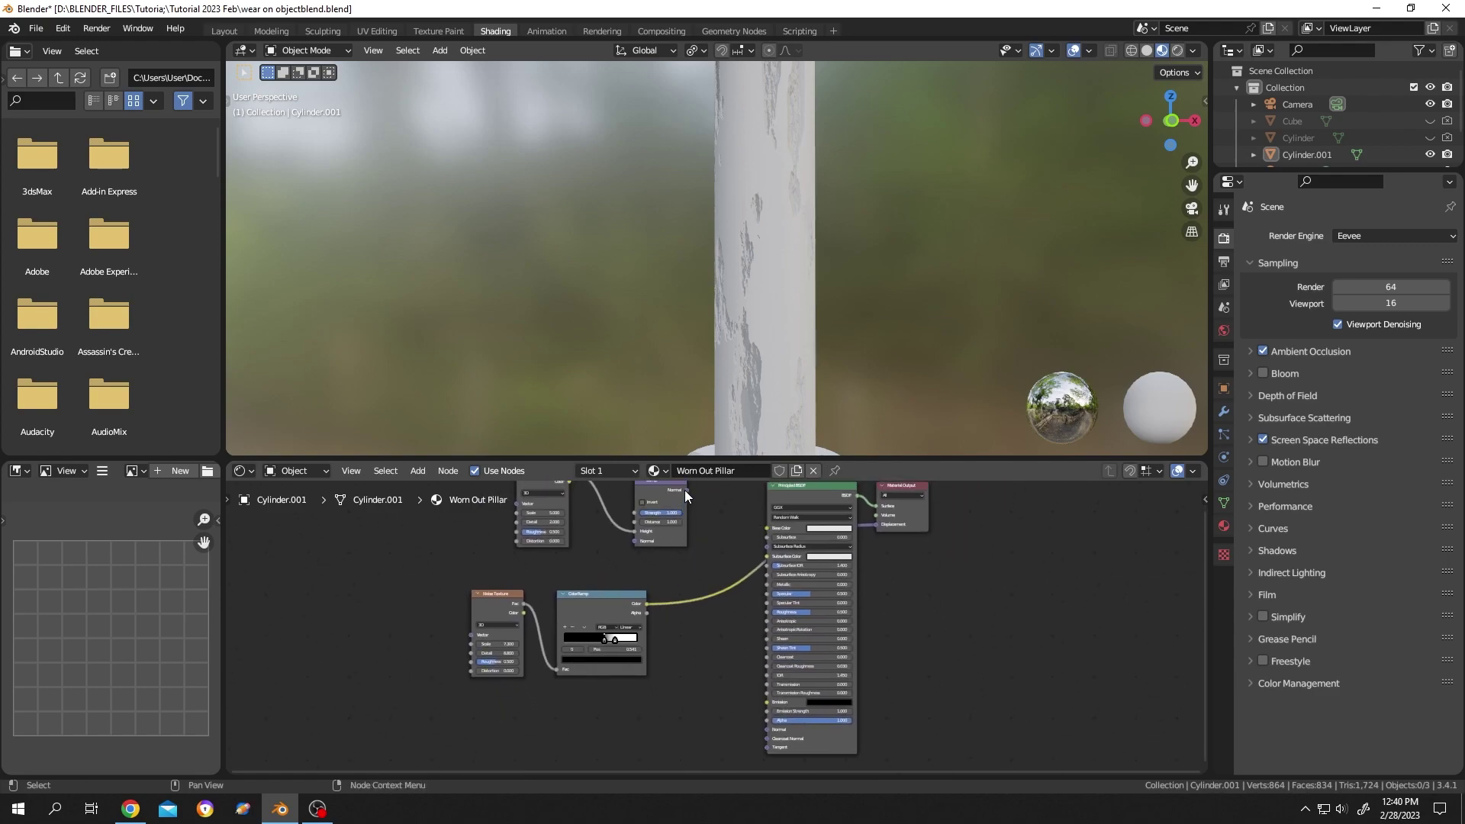
drag(686, 490, 766, 730)
middle_drag(603, 515, 649, 609)
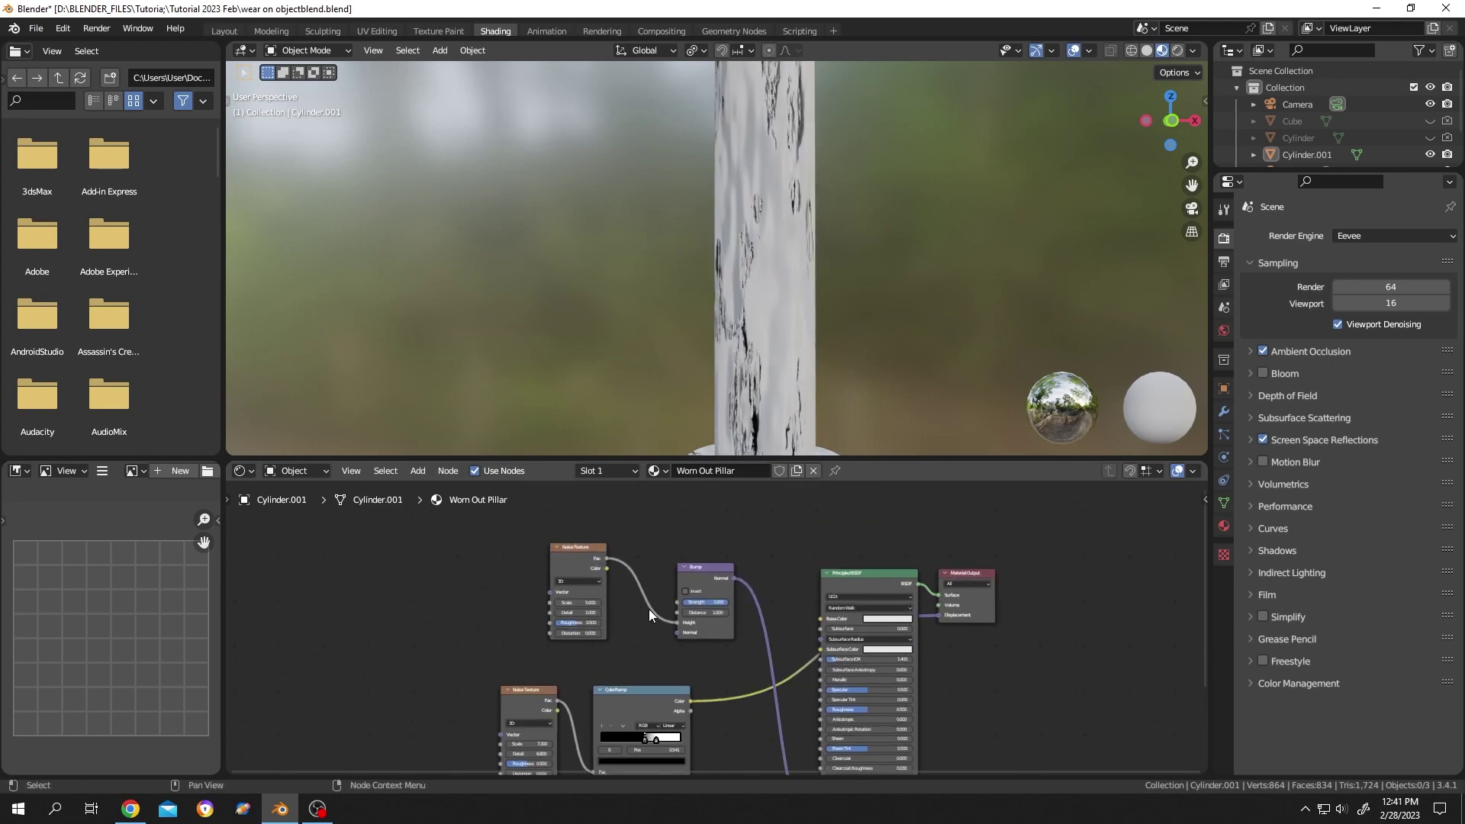
scroll(648, 609, up, 2)
Set Bump Strength to 0.330 and raise the bump noise Scale to 258.900.
click(717, 586)
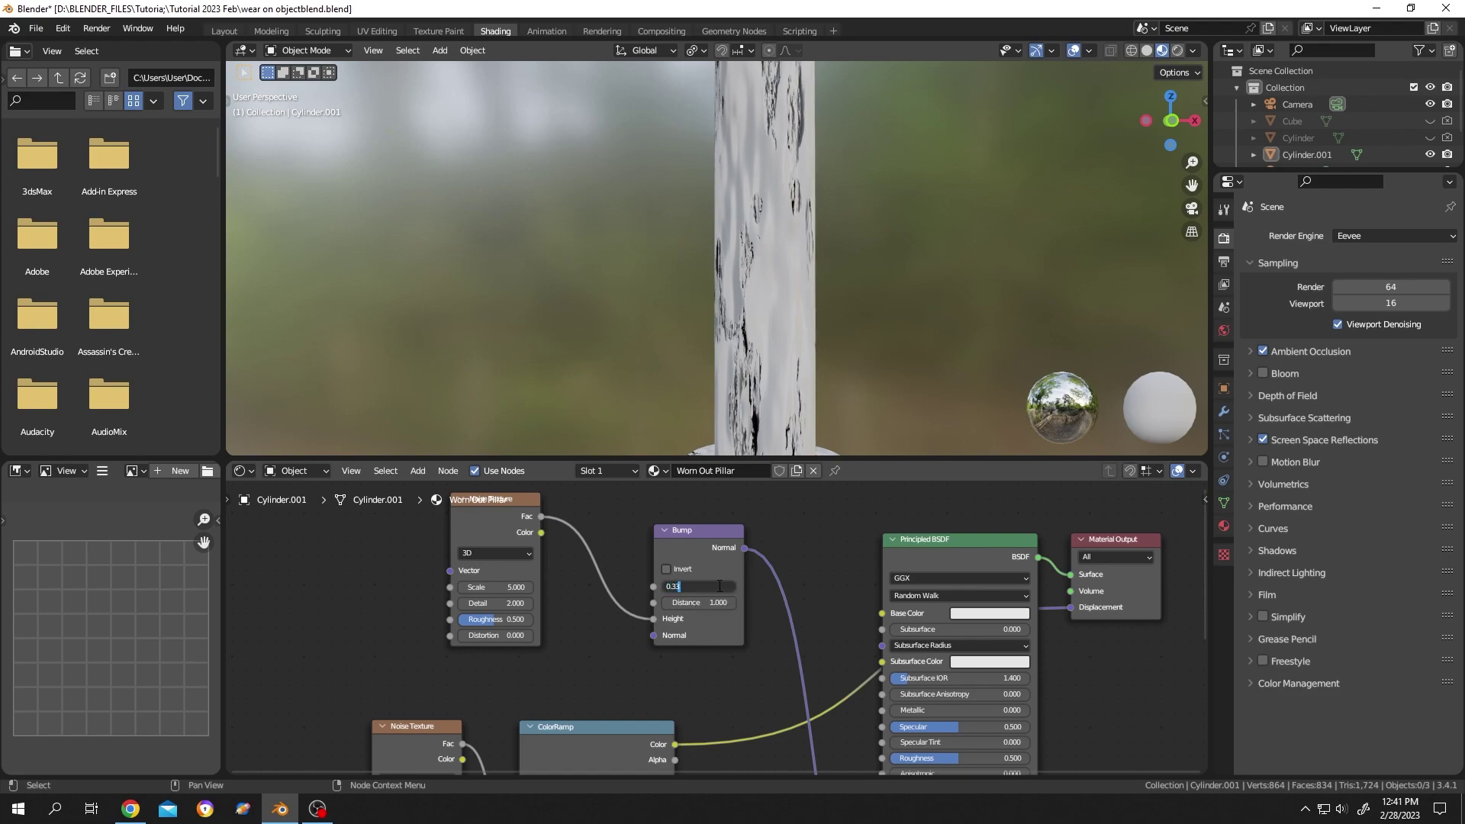
text(0.33)
key(Return)
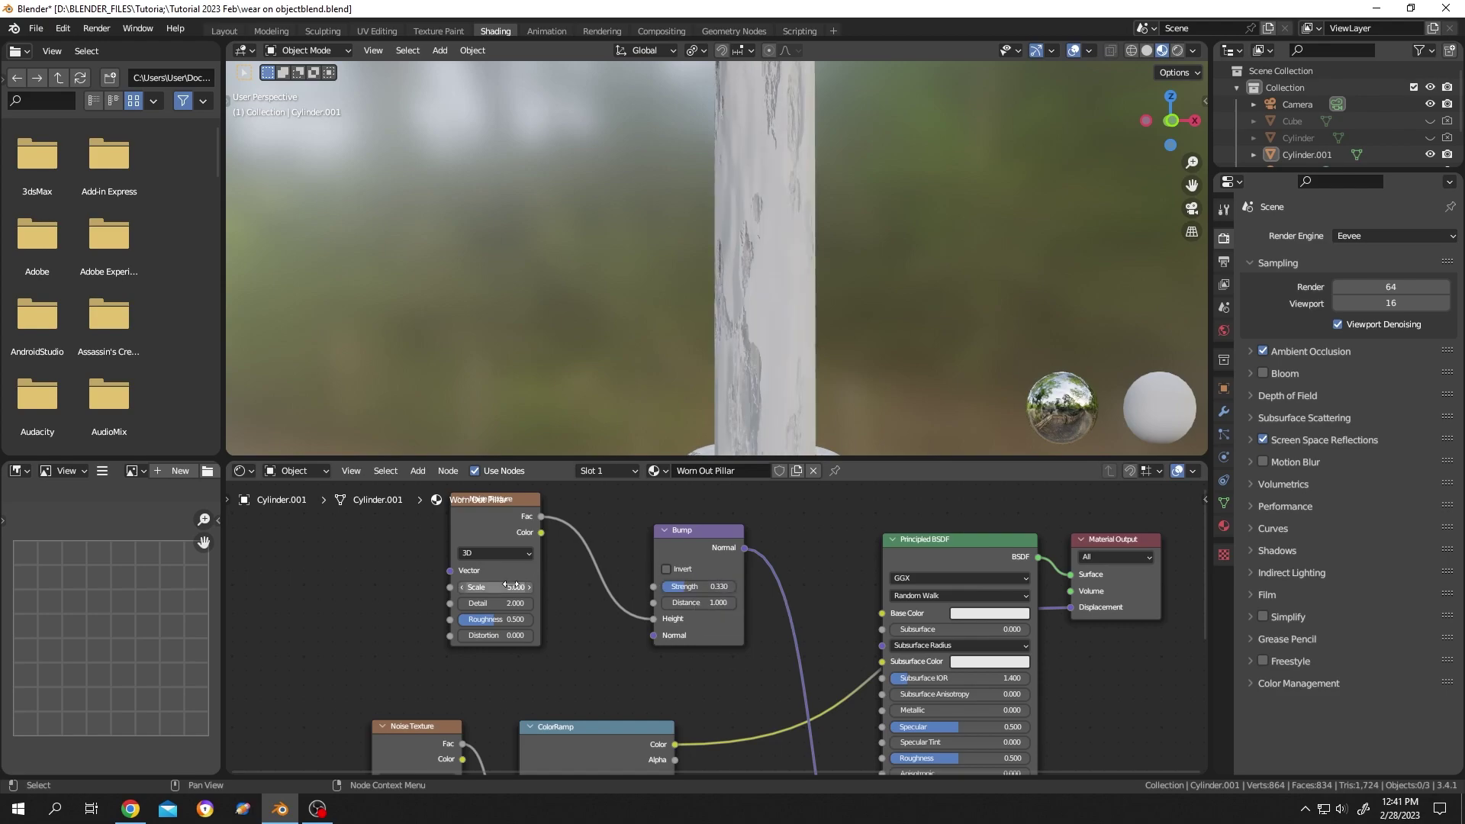
drag(510, 586, 617, 585)
Switch the viewport to Rendered shading to view the whole pillar.
scroll(857, 237, down, 2)
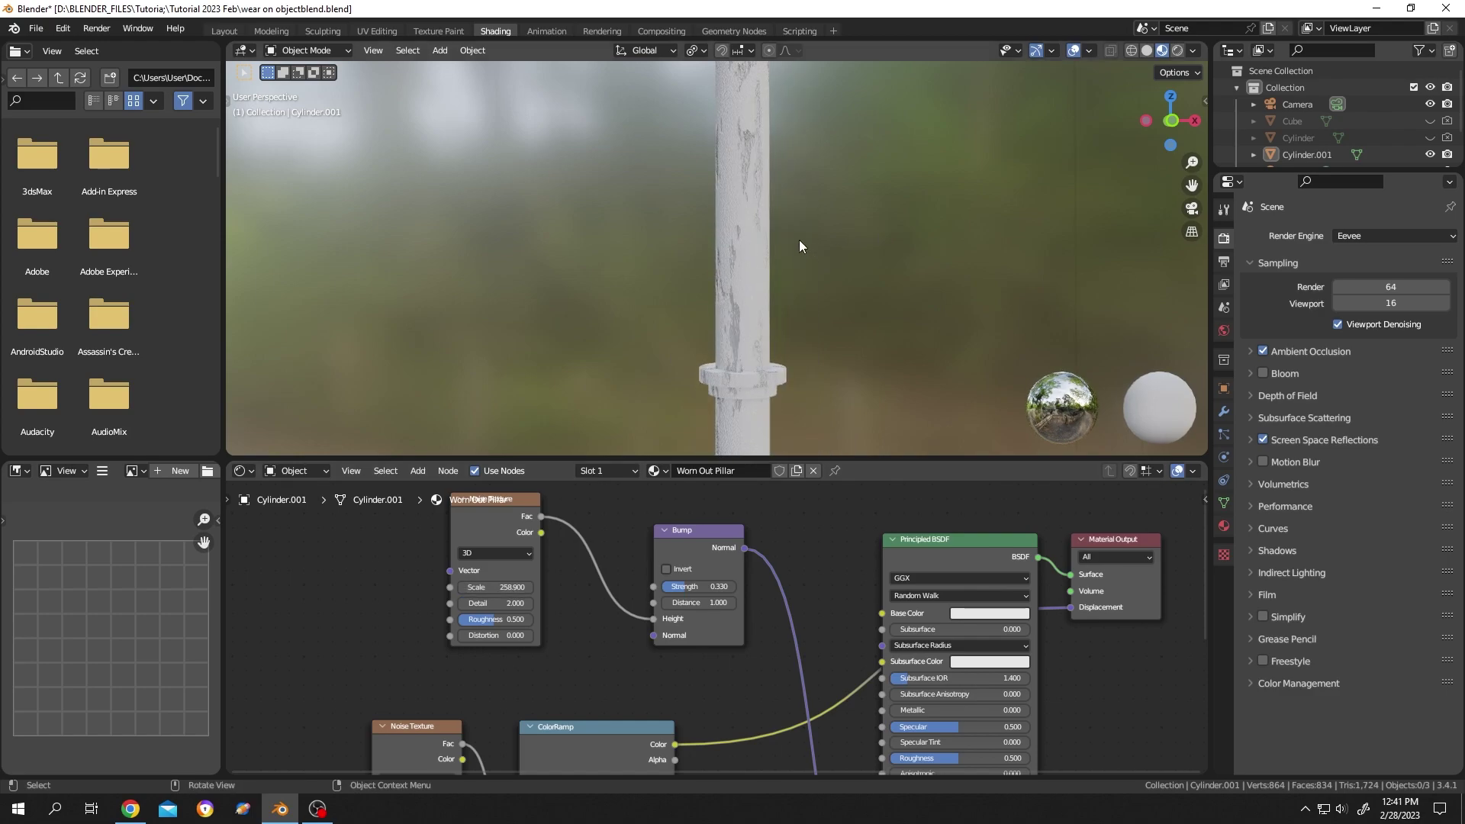
scroll(805, 232, down, 4)
mouse_move(804, 232)
middle_down()
mouse_move(729, 264)
mouse_move(867, 273)
mouse_move(575, 273)
mouse_move(672, 273)
middle_up()
click(1177, 52)
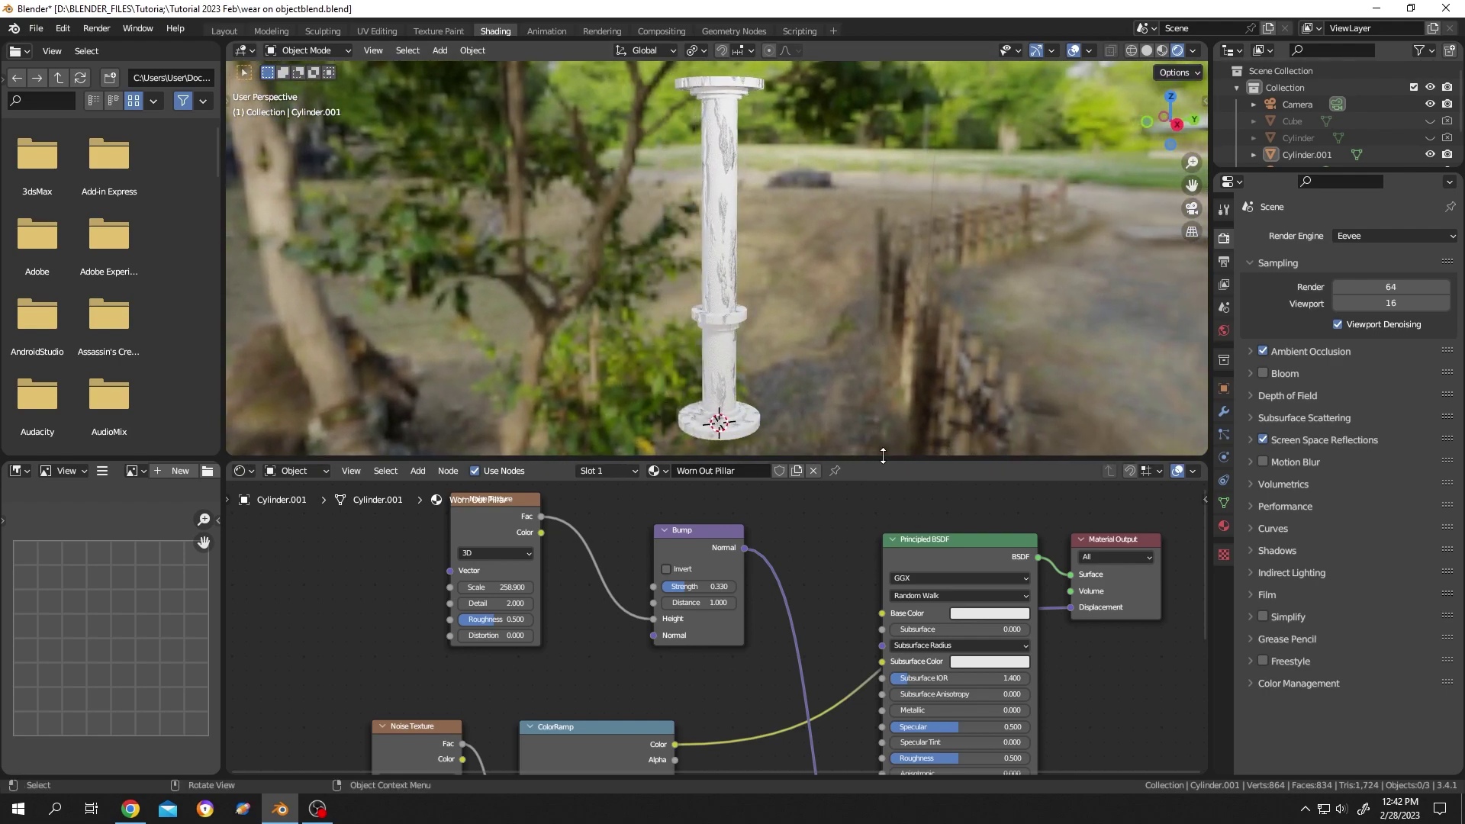
Enlarge the Shader Editor and rearrange the Noise Texture, Bump, Principled BSDF and ColorRamp nodes, ColorRamp below the BSDF.
drag(883, 460, 882, 118)
drag(476, 339, 367, 250)
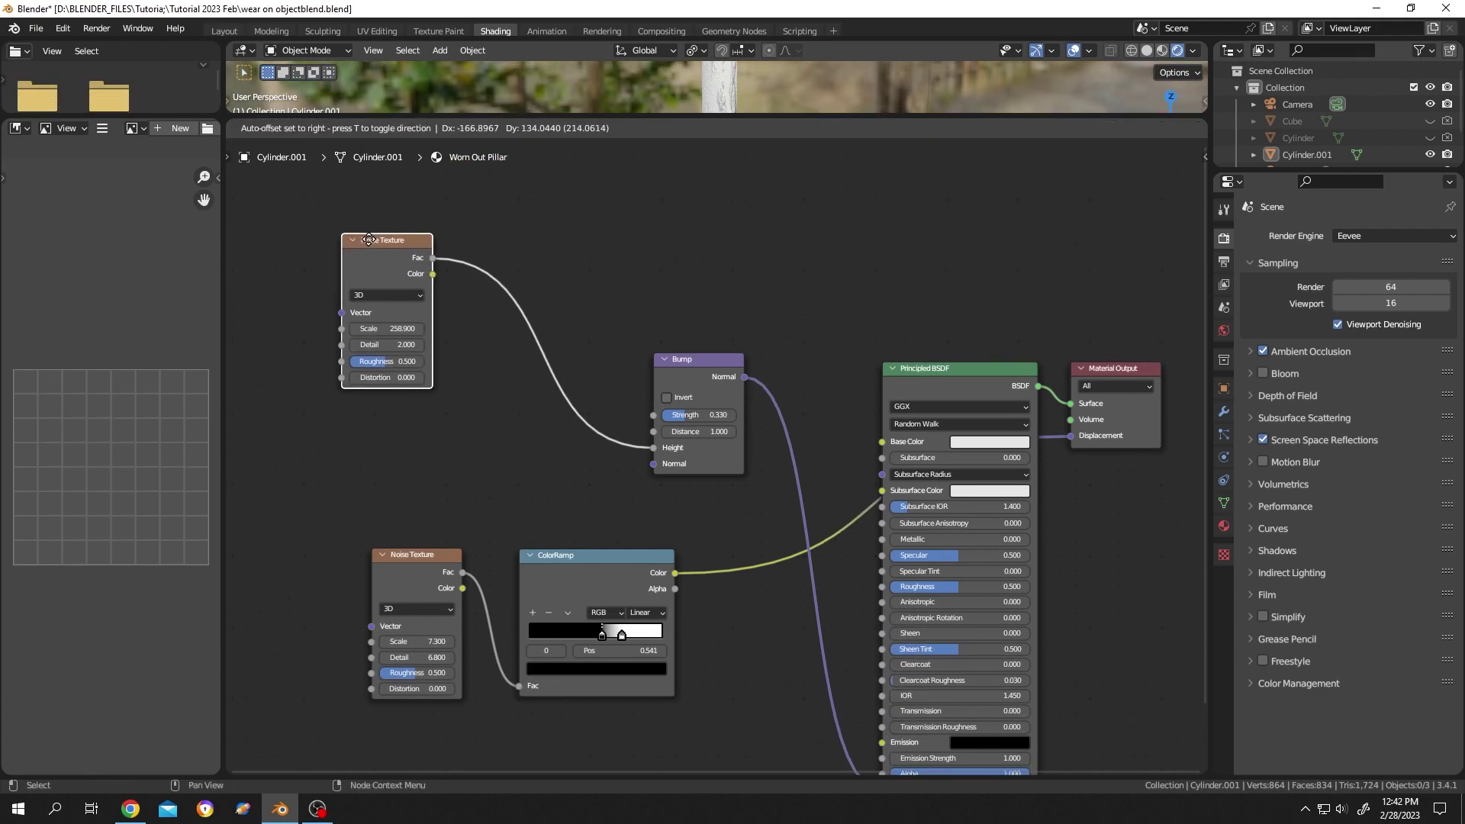
drag(683, 364, 501, 258)
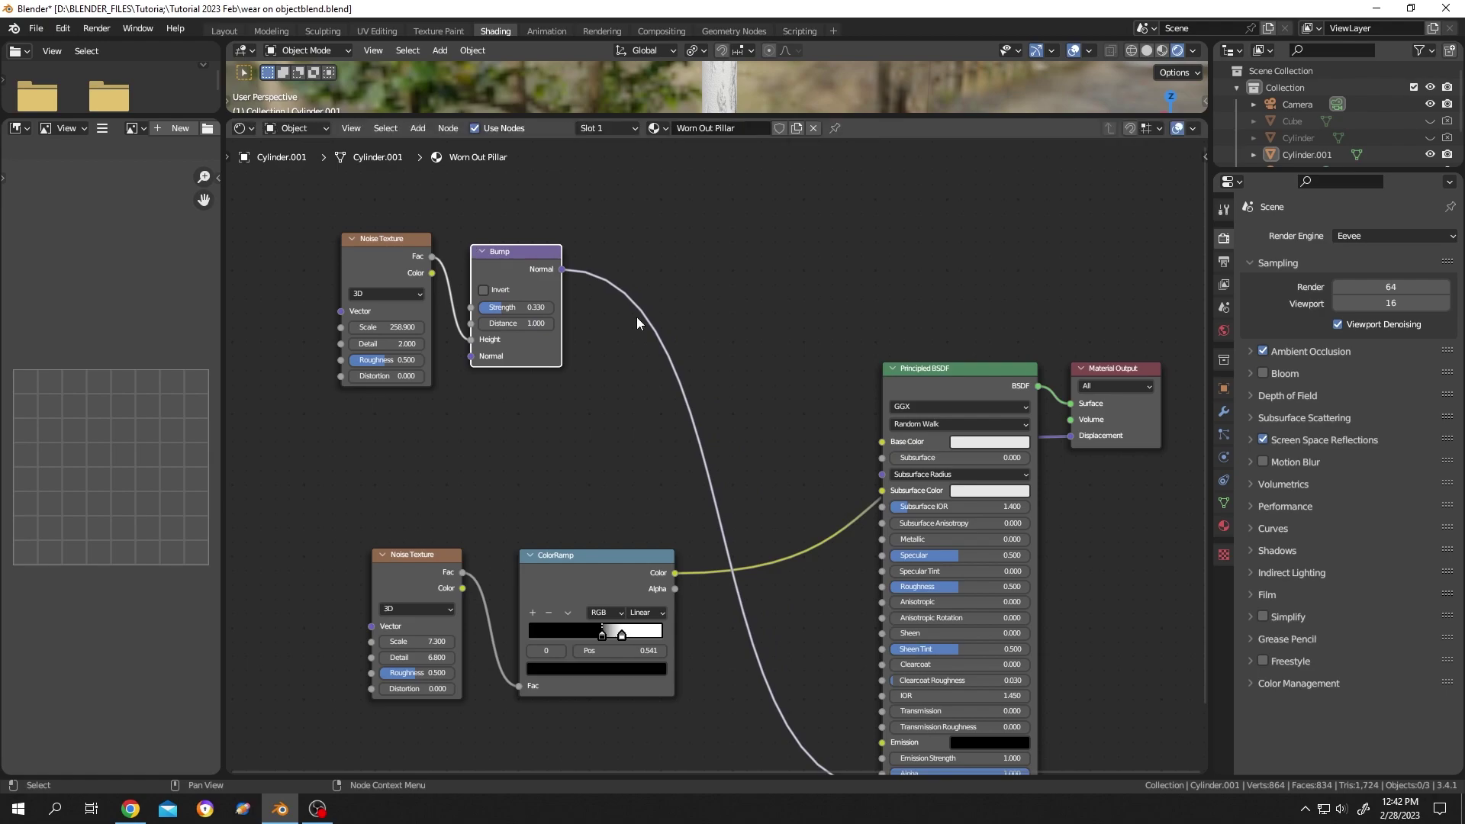
drag(934, 381, 762, 214)
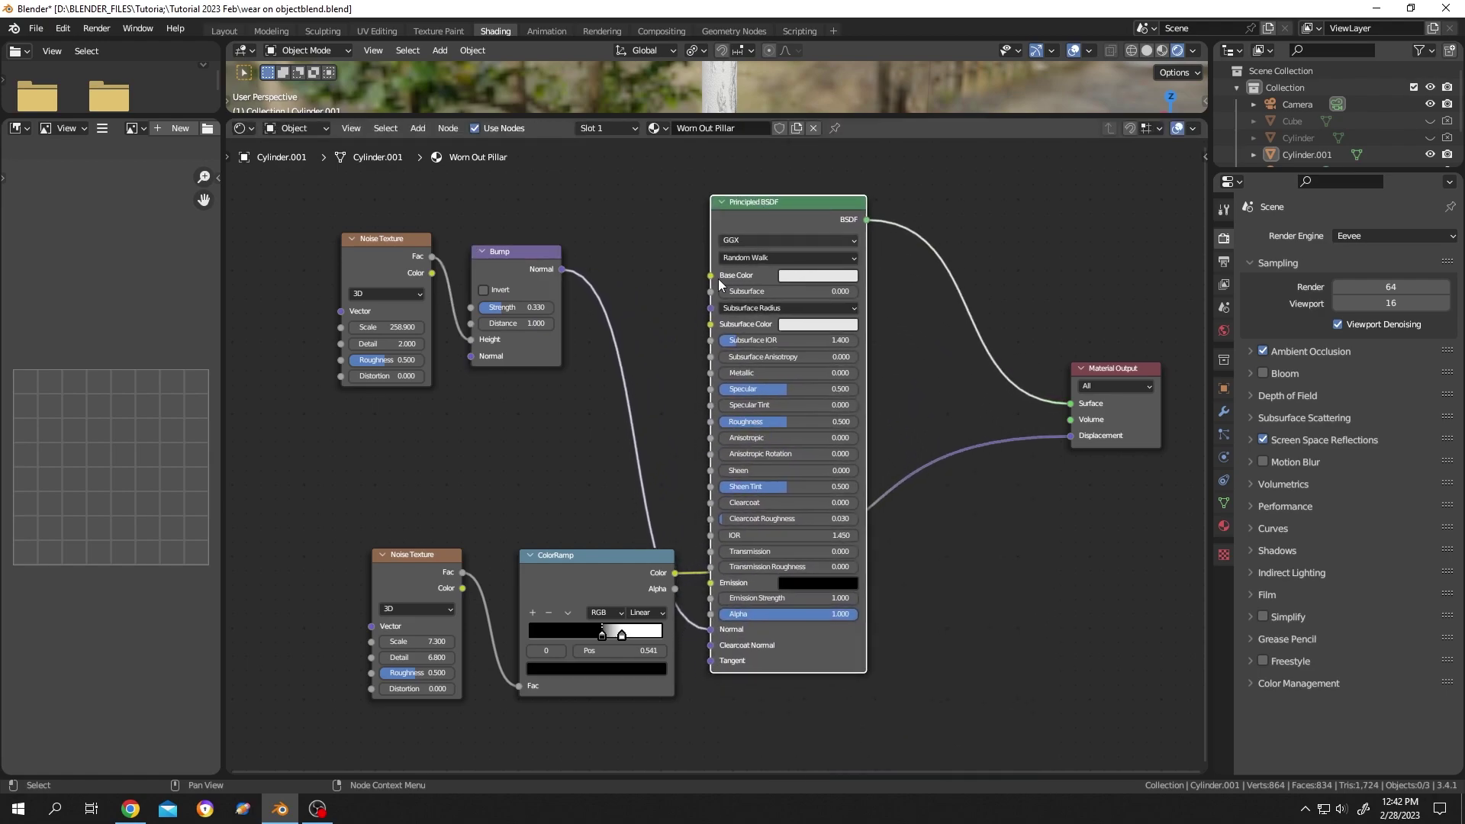
drag(569, 555, 762, 699)
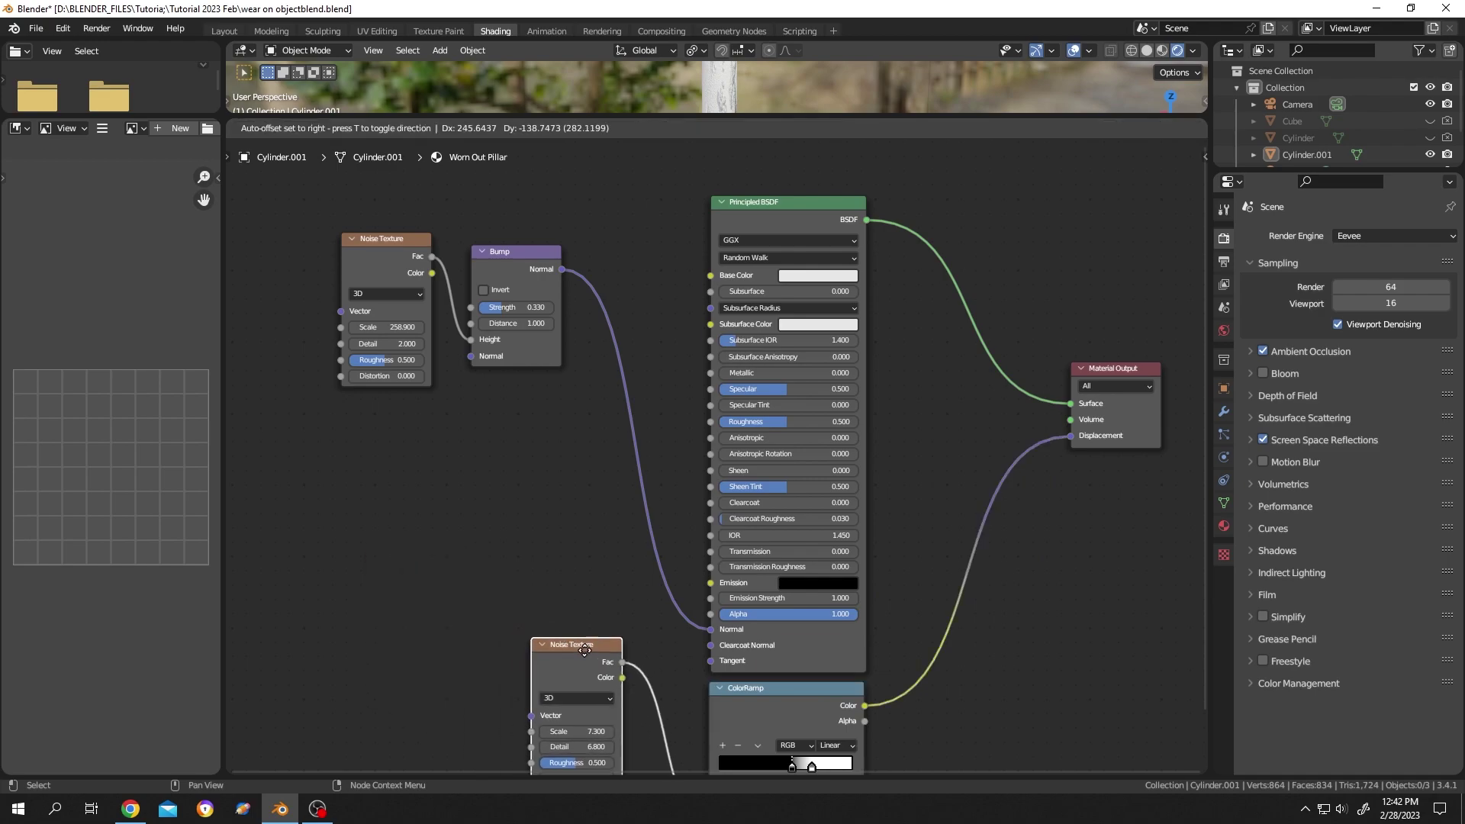